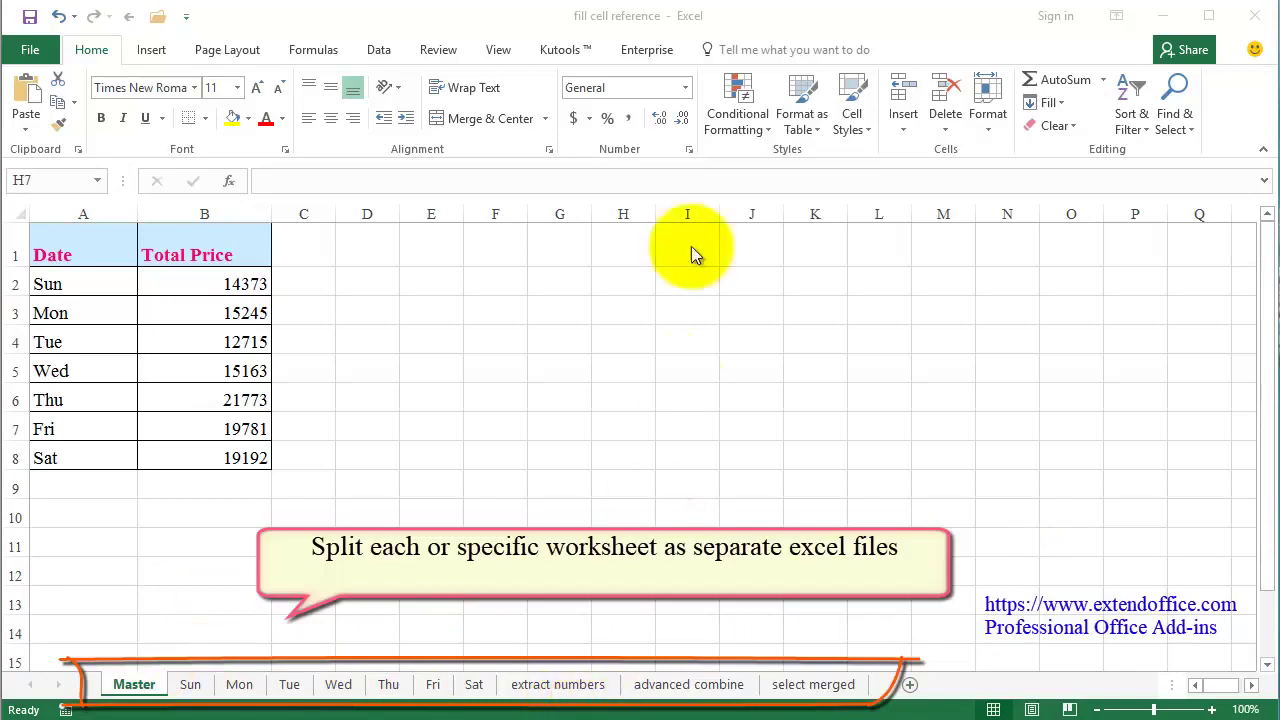
Open Kutools Split Workbook from Enterprise > Workbook, with all eleven worksheets listed and ticked.
left_click(643, 52)
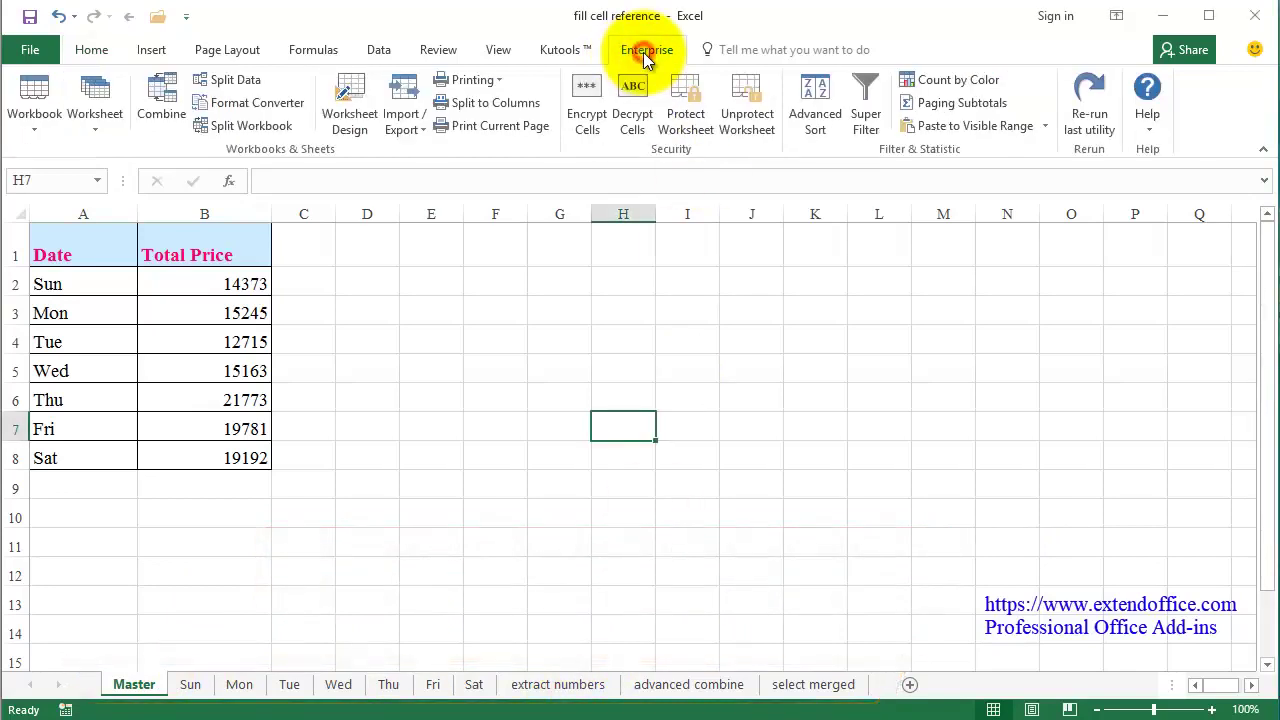
left_click(43, 129)
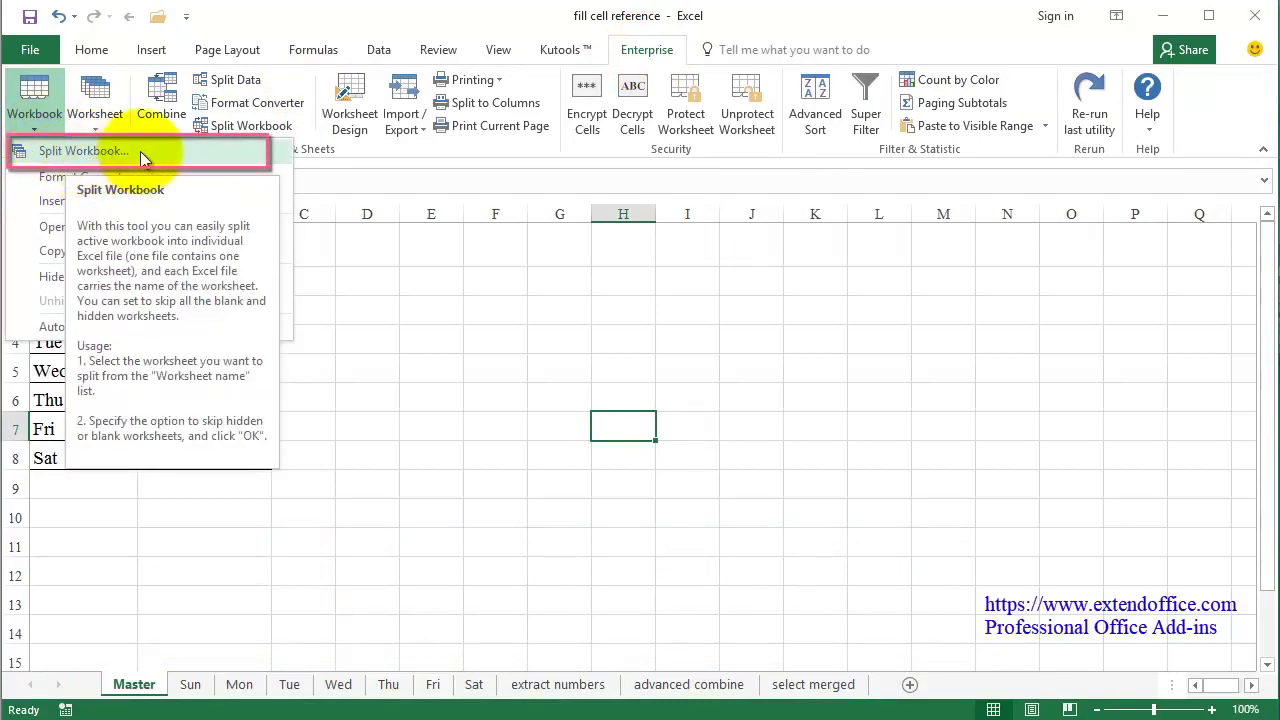
left_click(71, 152)
left_click_drag(569, 131, 635, 117)
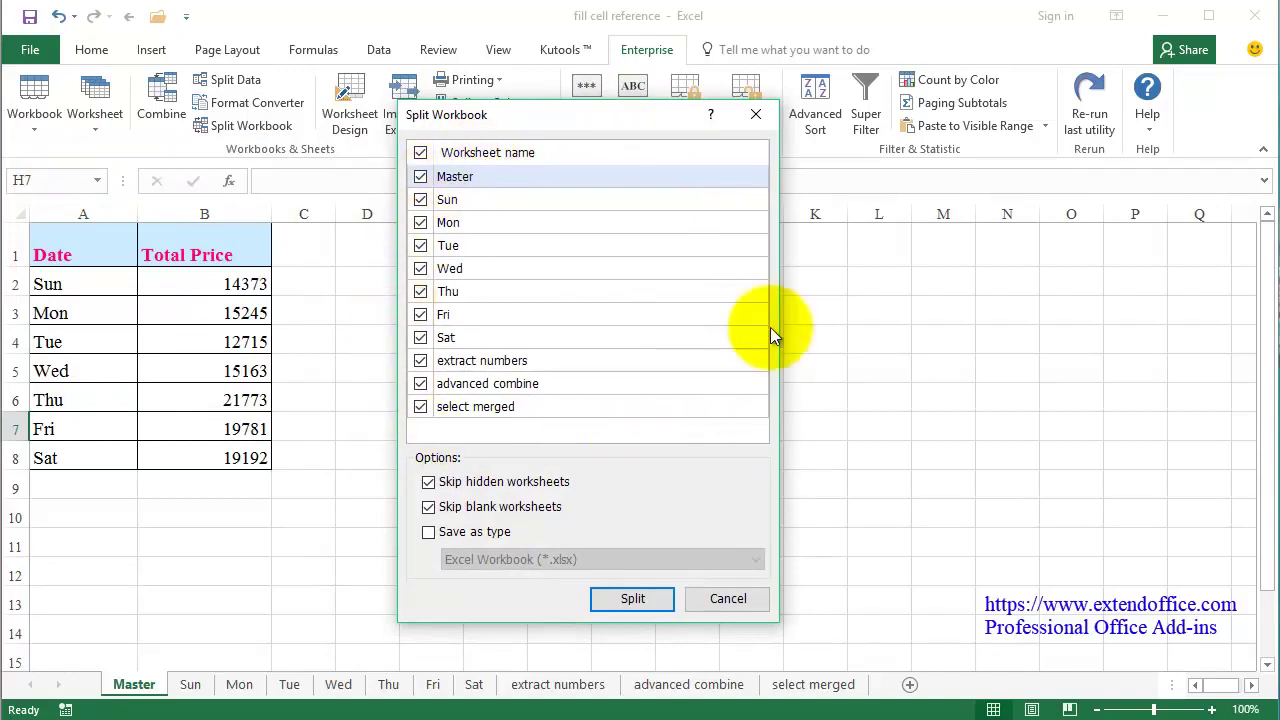
Exclude Mon, Fri and advanced combine, and save as Excel 97-2003 Workbook (*.xls).
left_click(421, 222)
left_click(421, 314)
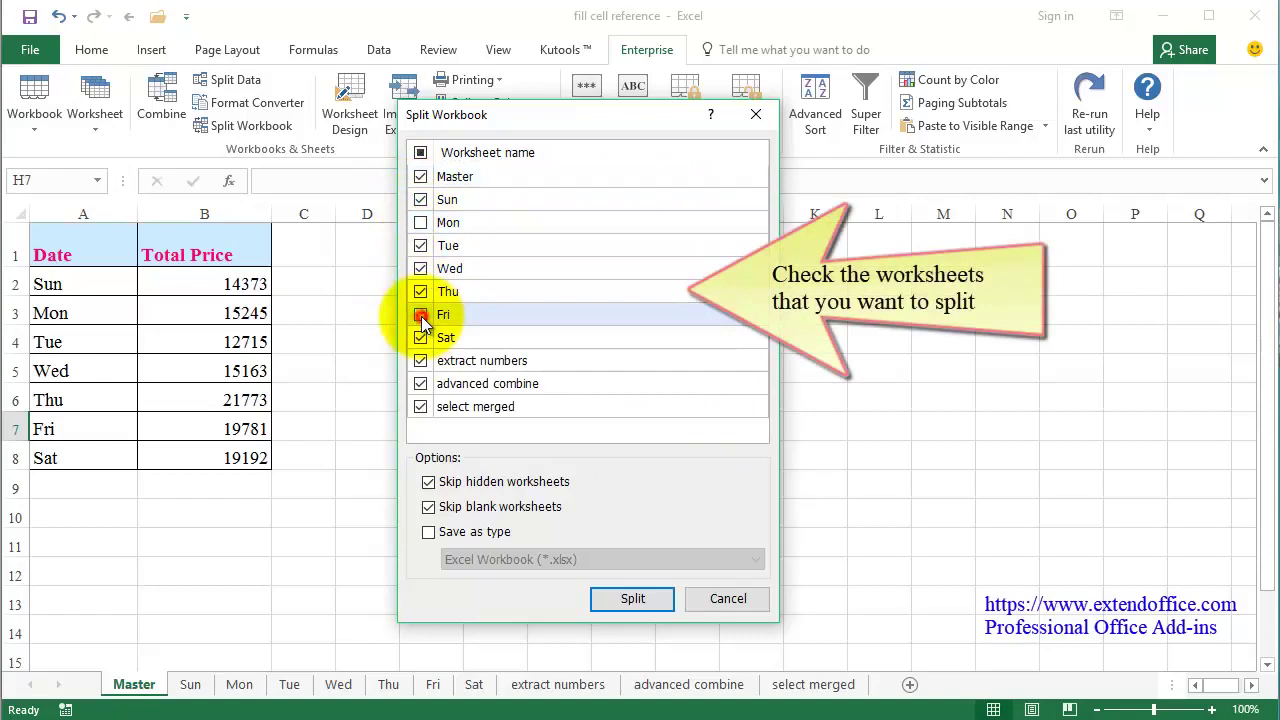
left_click(421, 383)
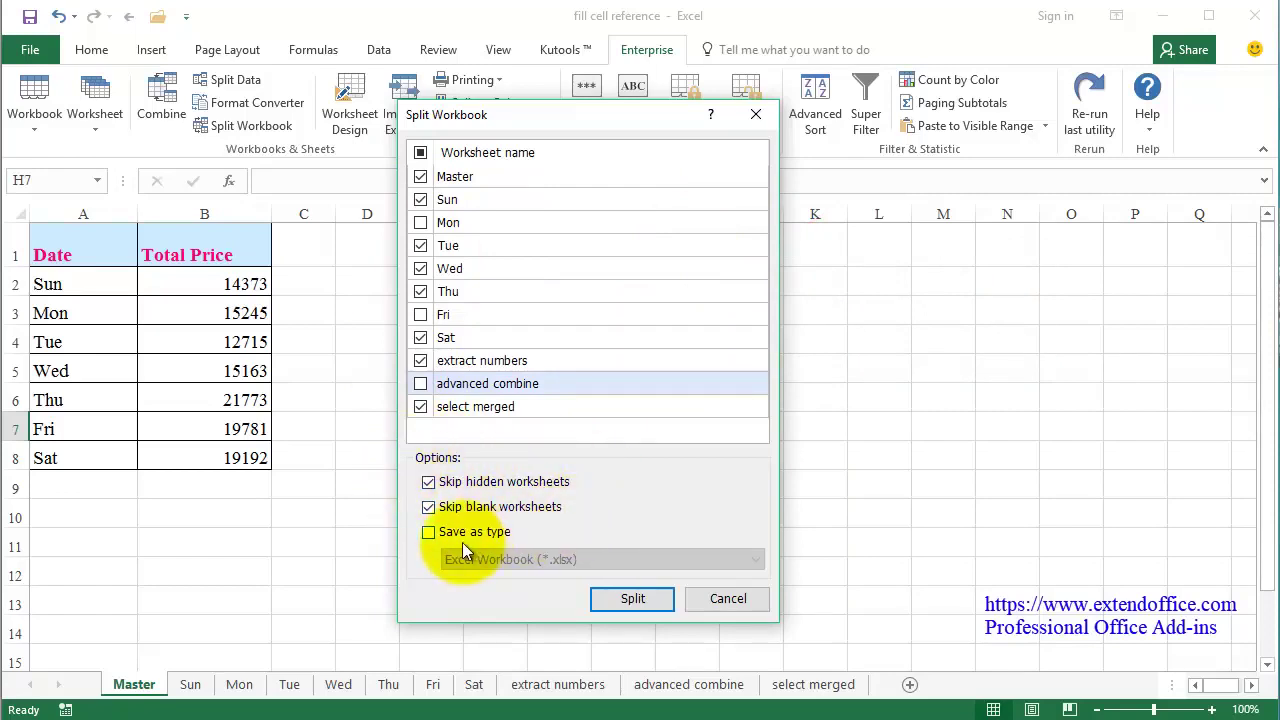
left_click(430, 533)
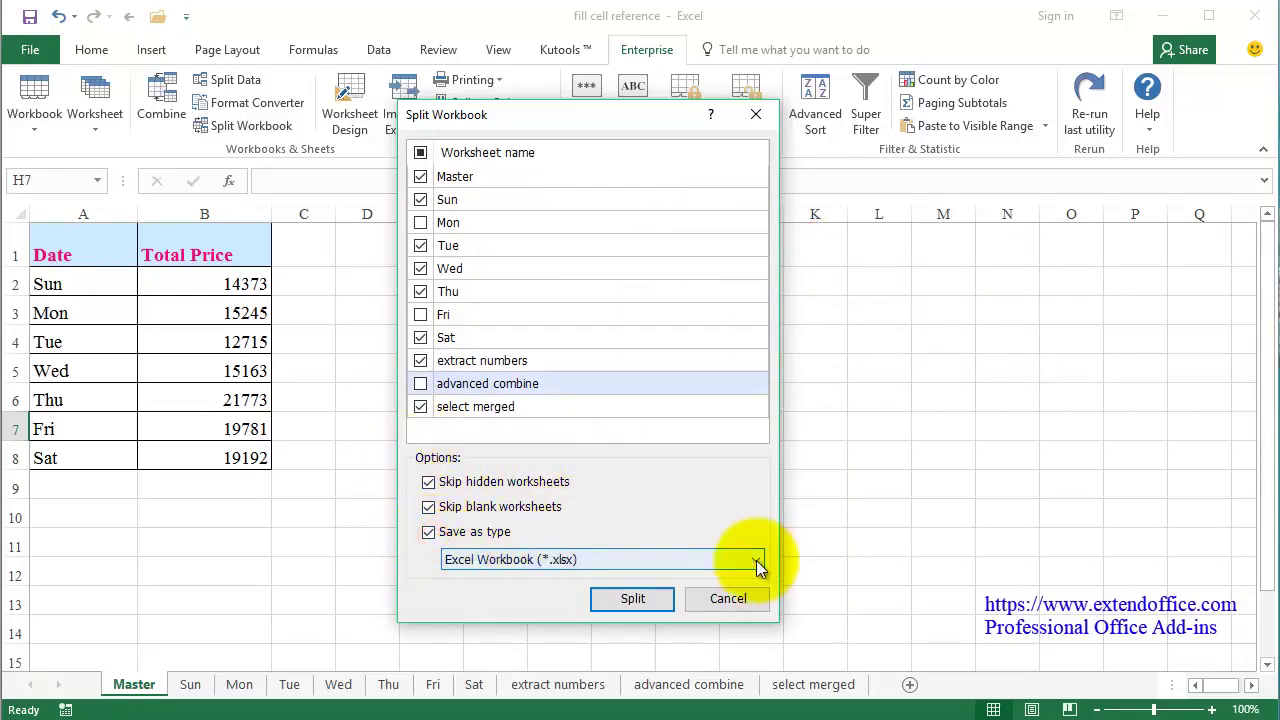
left_click(756, 562)
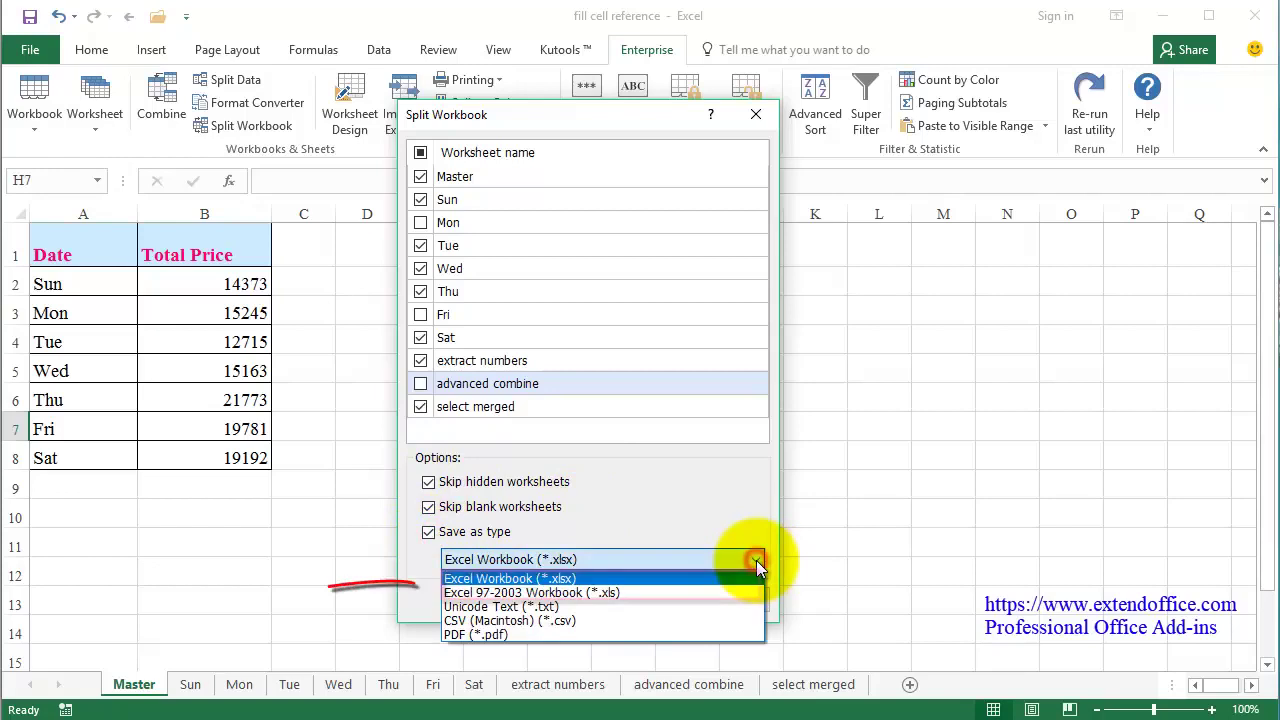
left_click(543, 594)
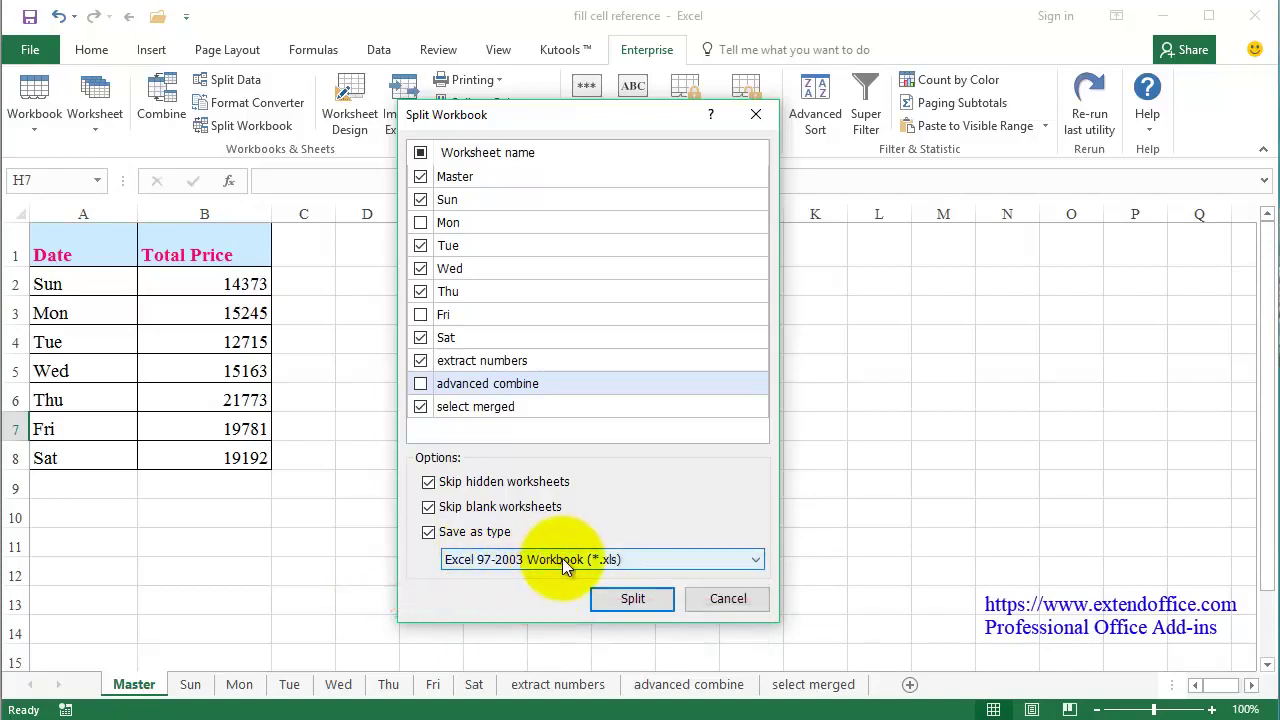
Run the split, saving the .xls files into the 'separate excel files' desktop folder.
left_click(634, 600)
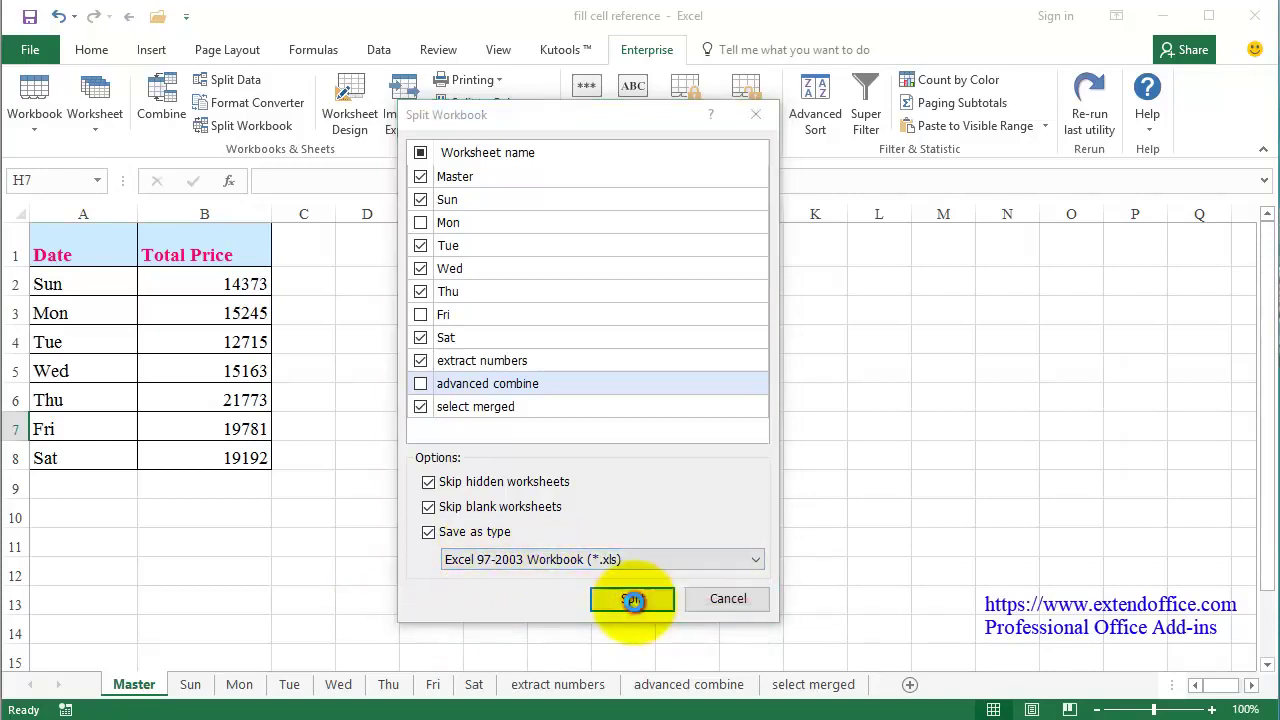
left_click_drag(946, 299, 955, 252)
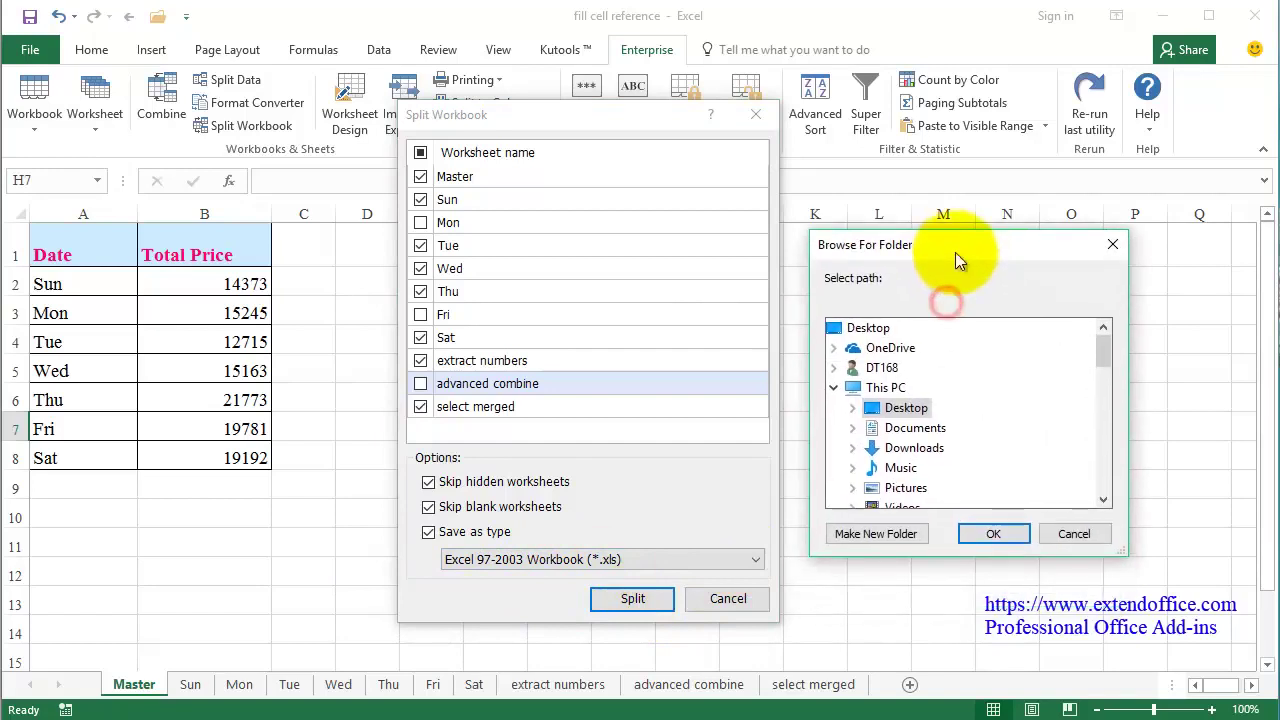
left_click_drag(1104, 368, 1090, 470)
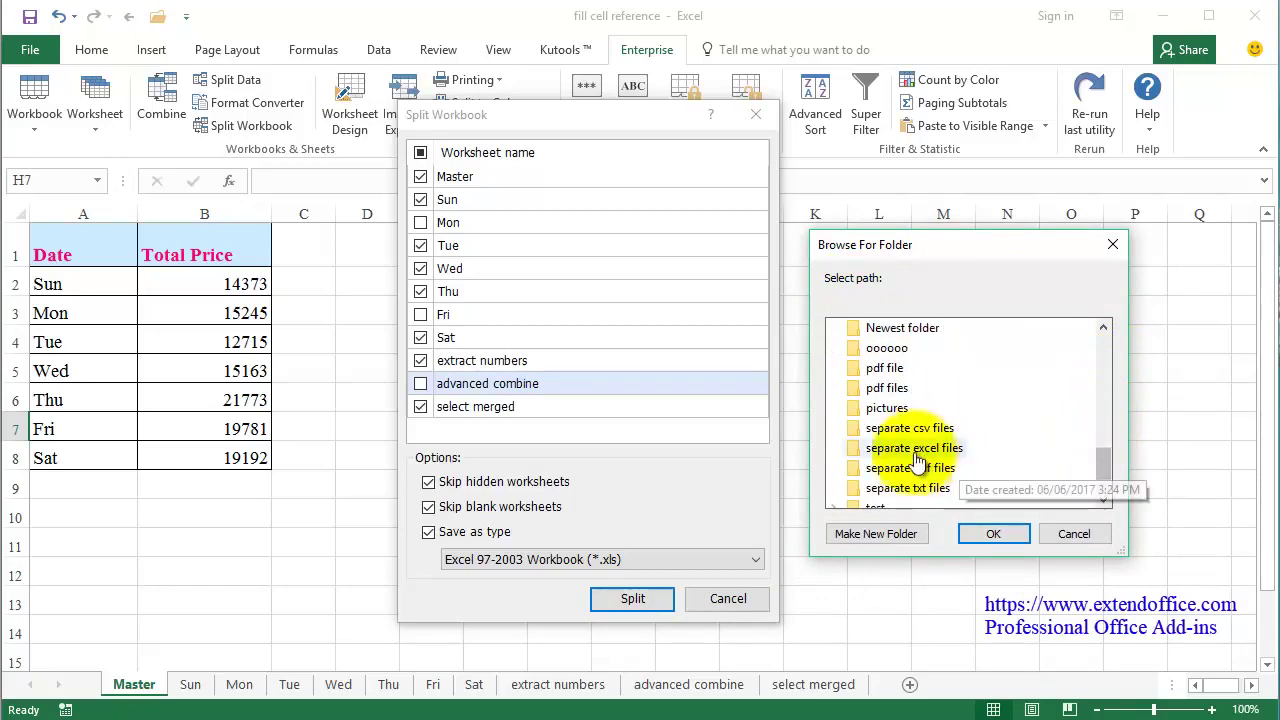
left_click(938, 450)
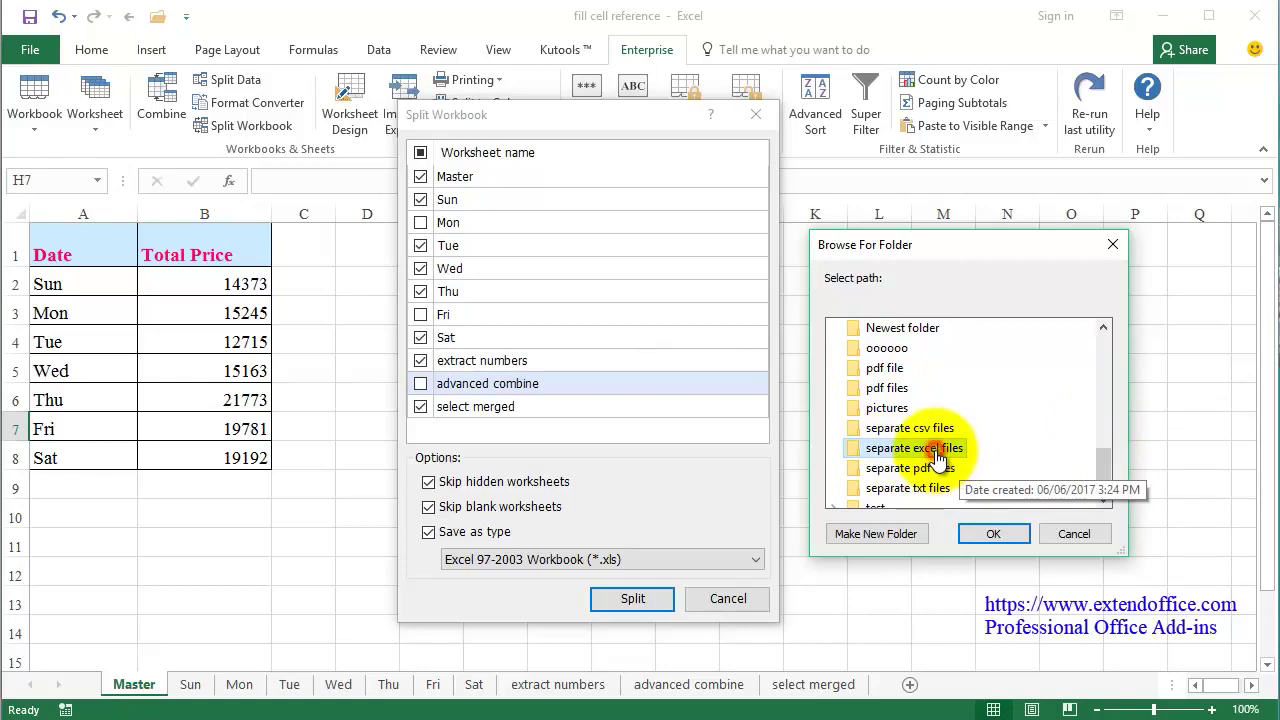
left_click(991, 536)
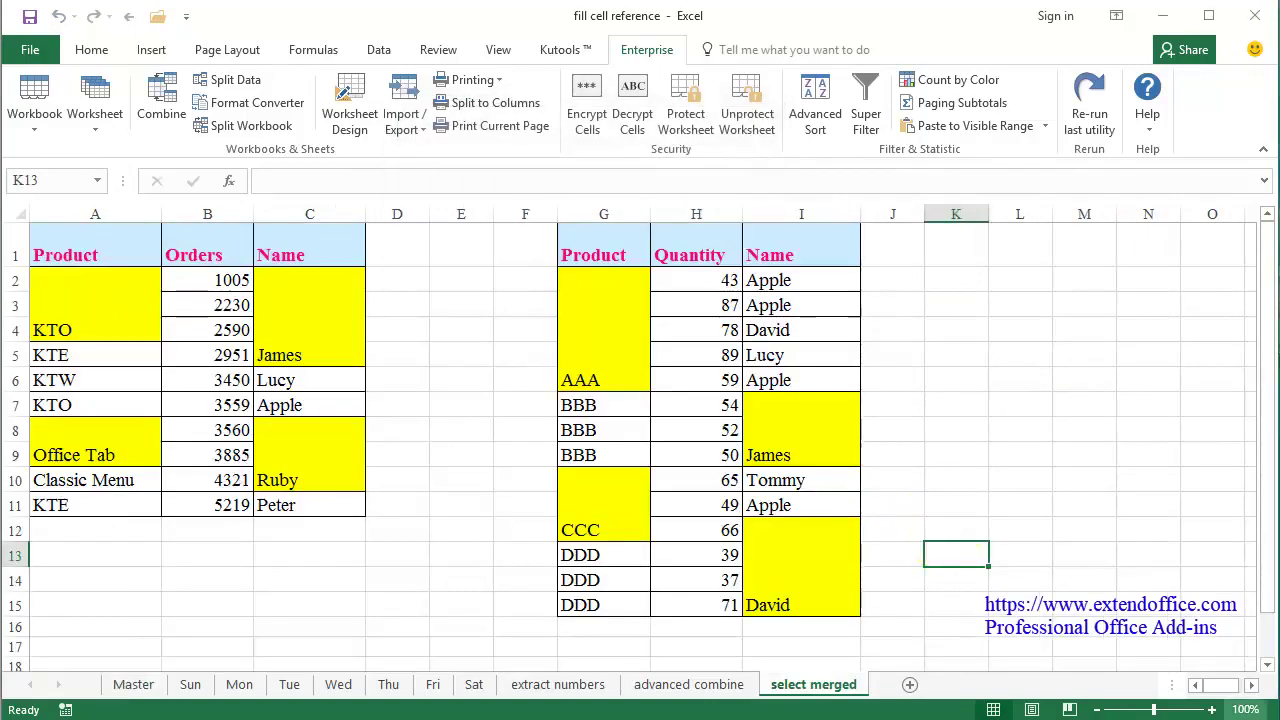
Minimize Excel and open the 'separate excel files' desktop folder to view the 8 split workbooks.
left_click(1162, 15)
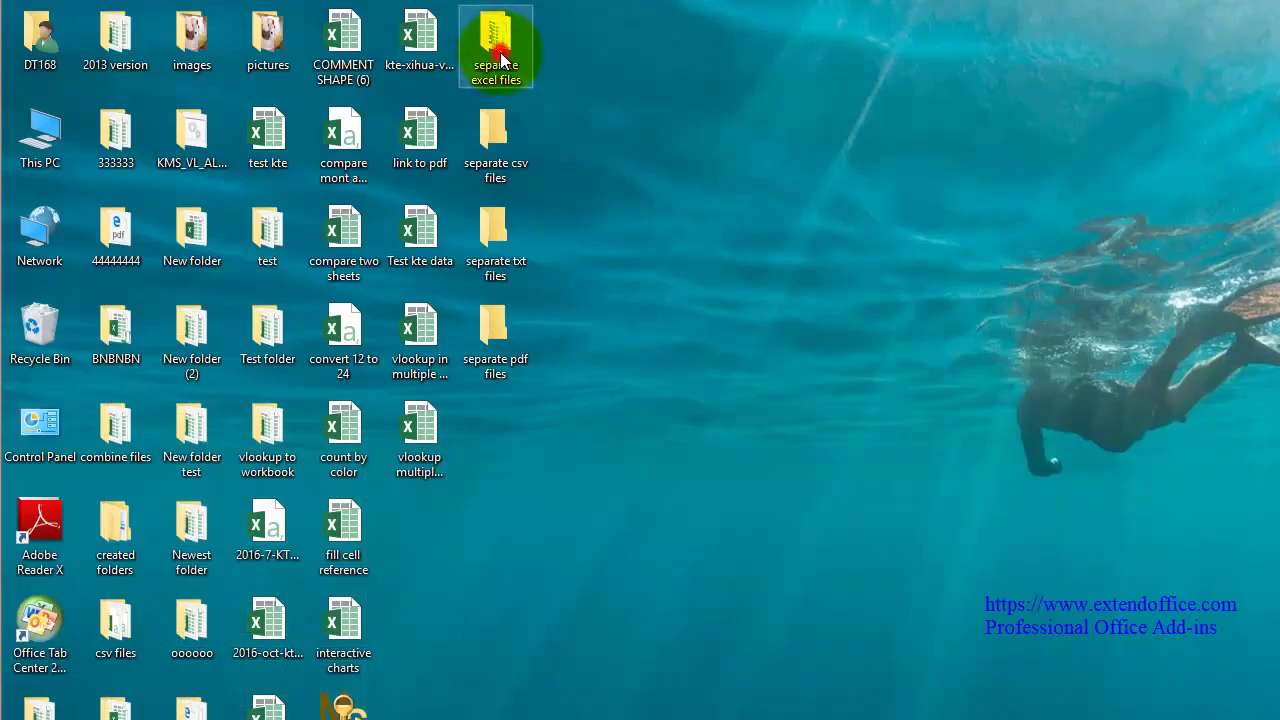
double_click(502, 60)
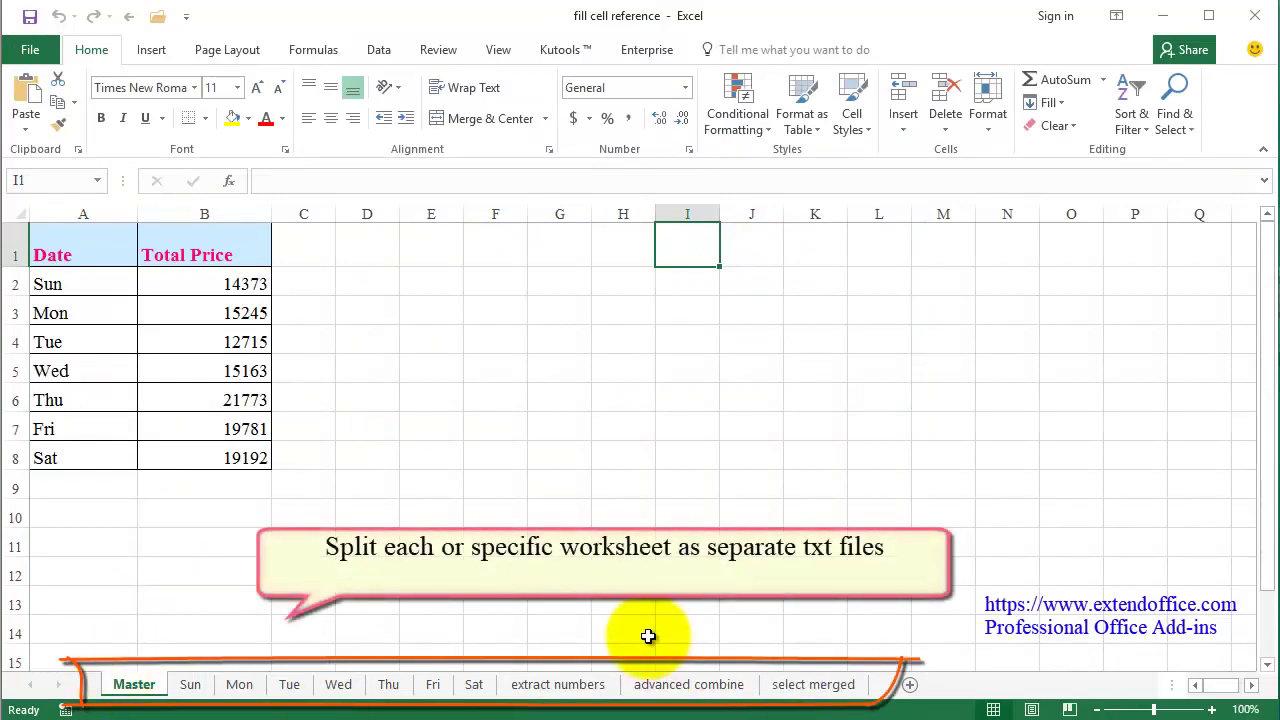
Reopen Kutools Split Workbook from Enterprise > Workbook, with .xls still the save type.
left_click(647, 52)
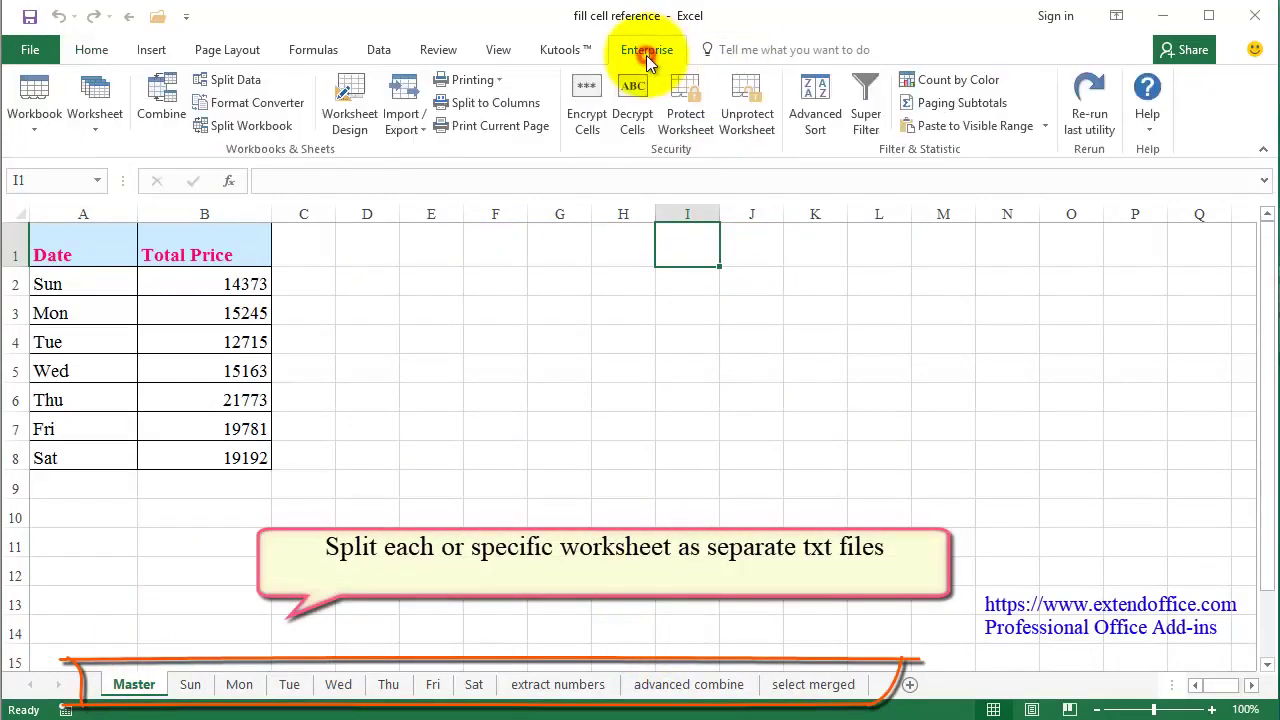
left_click(32, 118)
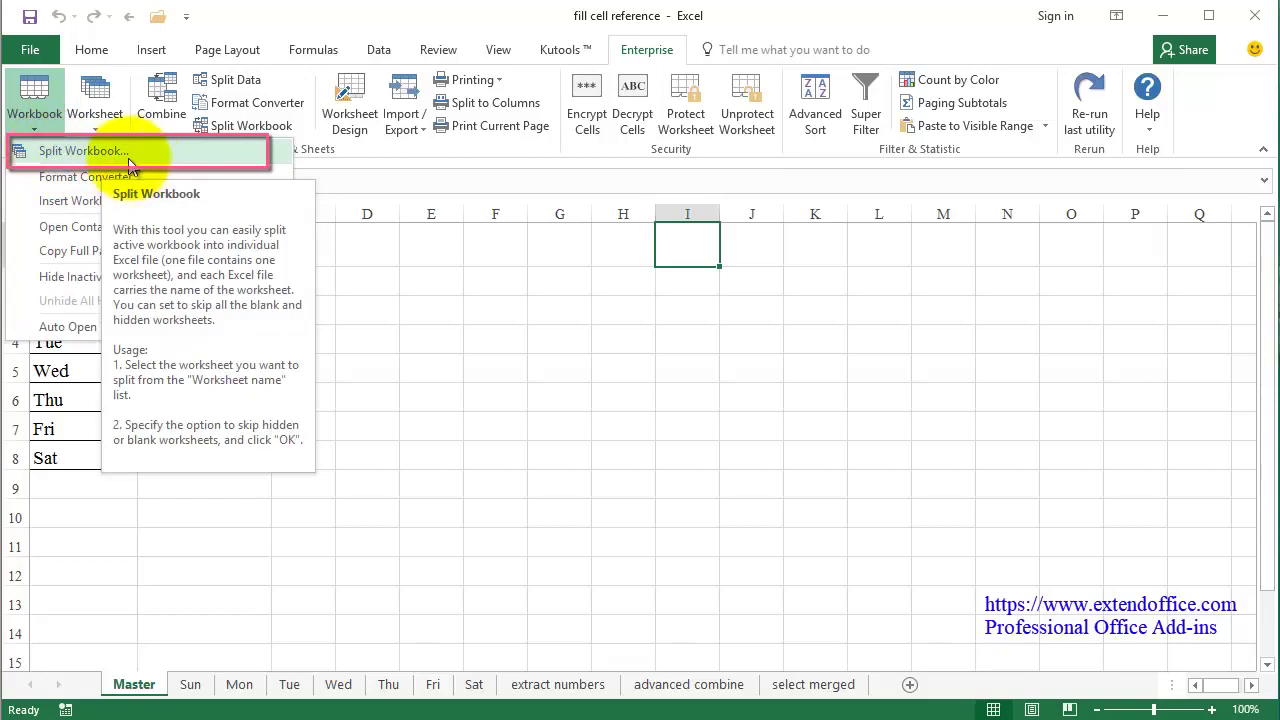
left_click(76, 152)
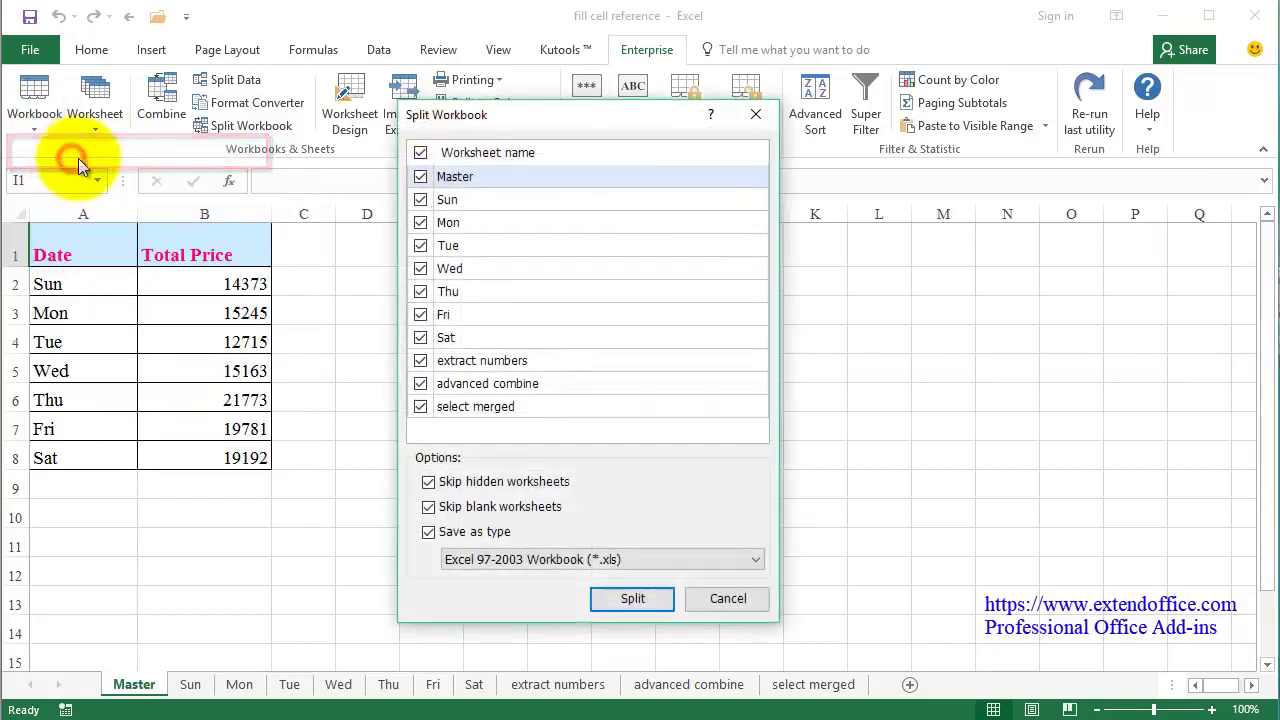
Exclude Sun, Wed, Fri and Sat, and set the save type to Unicode Text (*.txt).
left_click_drag(510, 118, 516, 101)
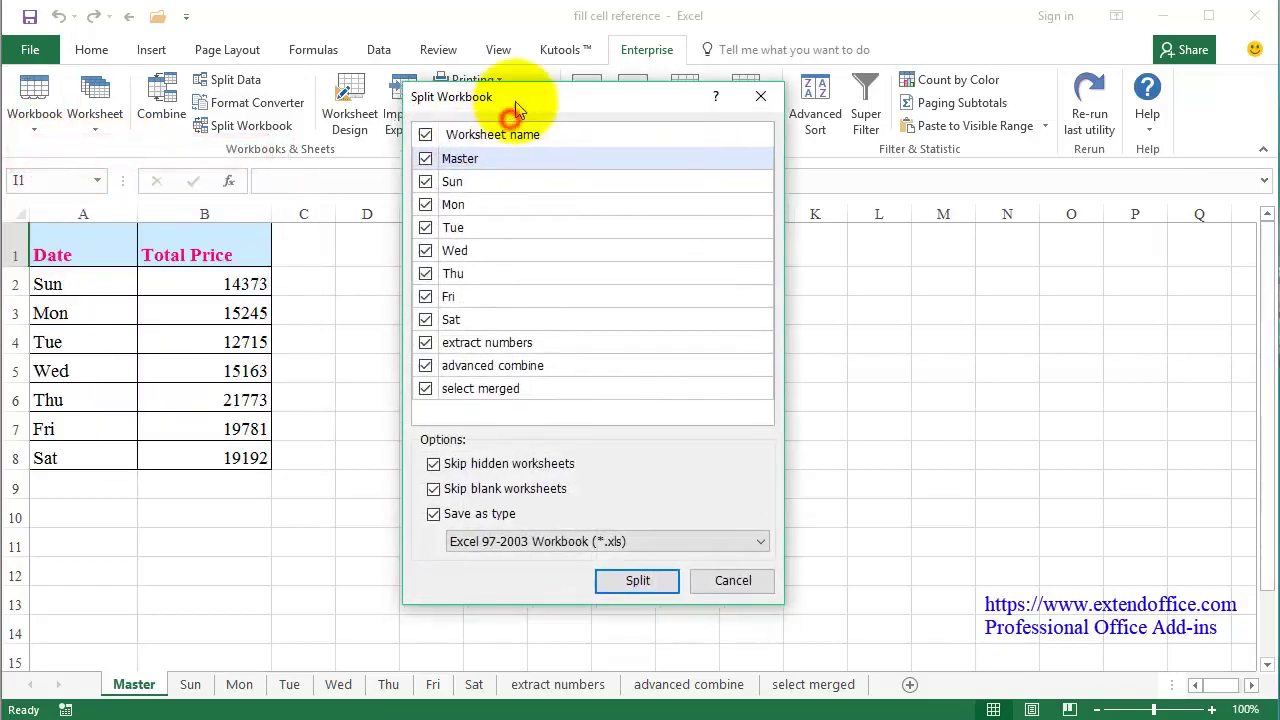
left_click(427, 182)
left_click(427, 250)
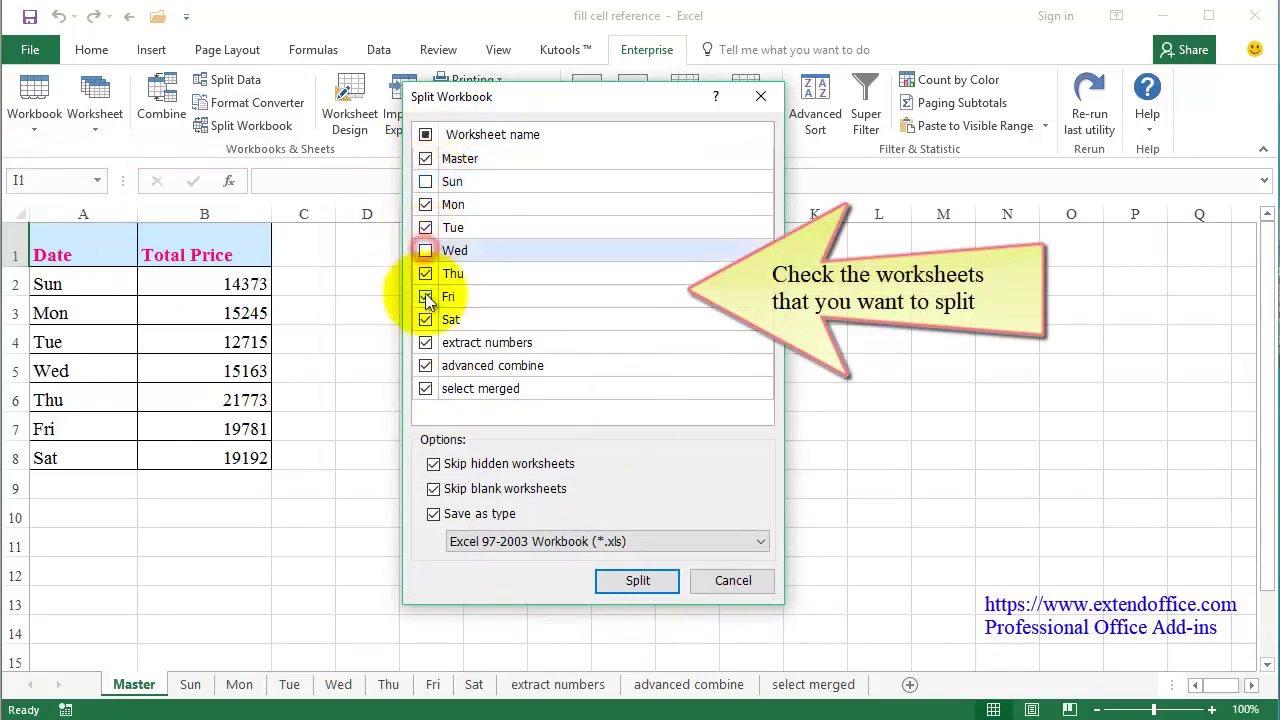
left_click(427, 296)
left_click(425, 320)
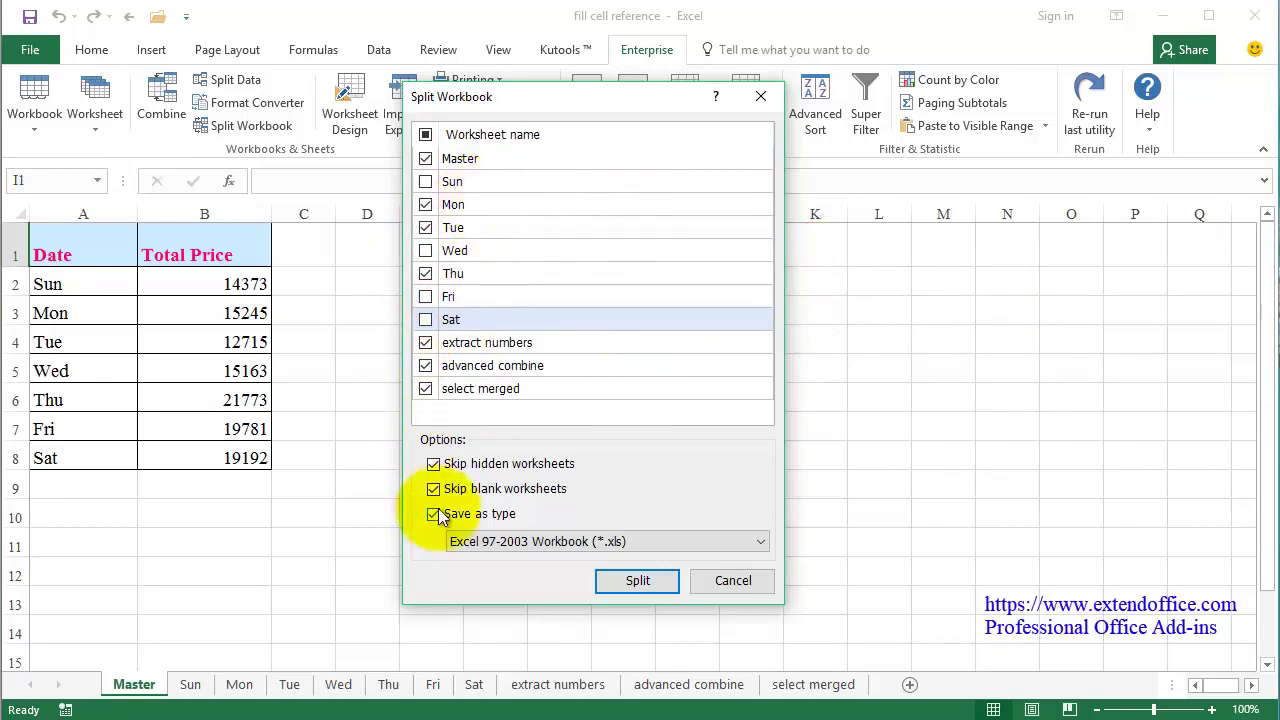
left_click(762, 542)
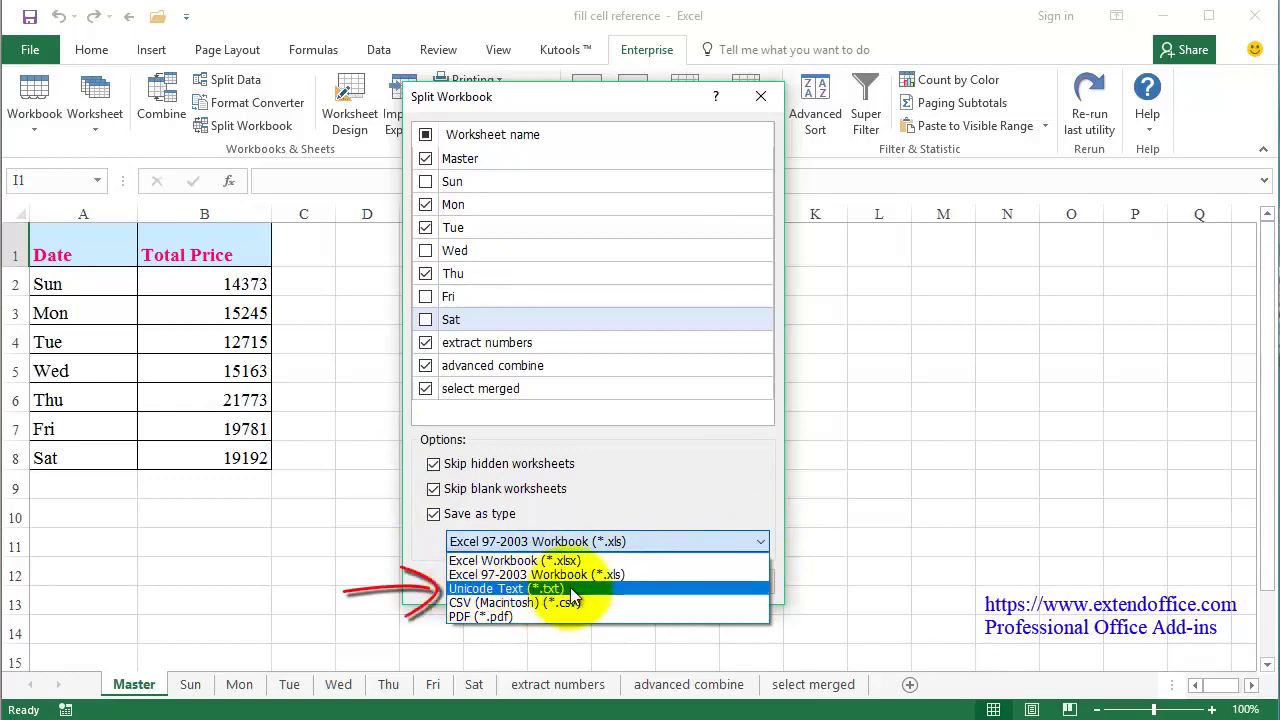
left_click(469, 594)
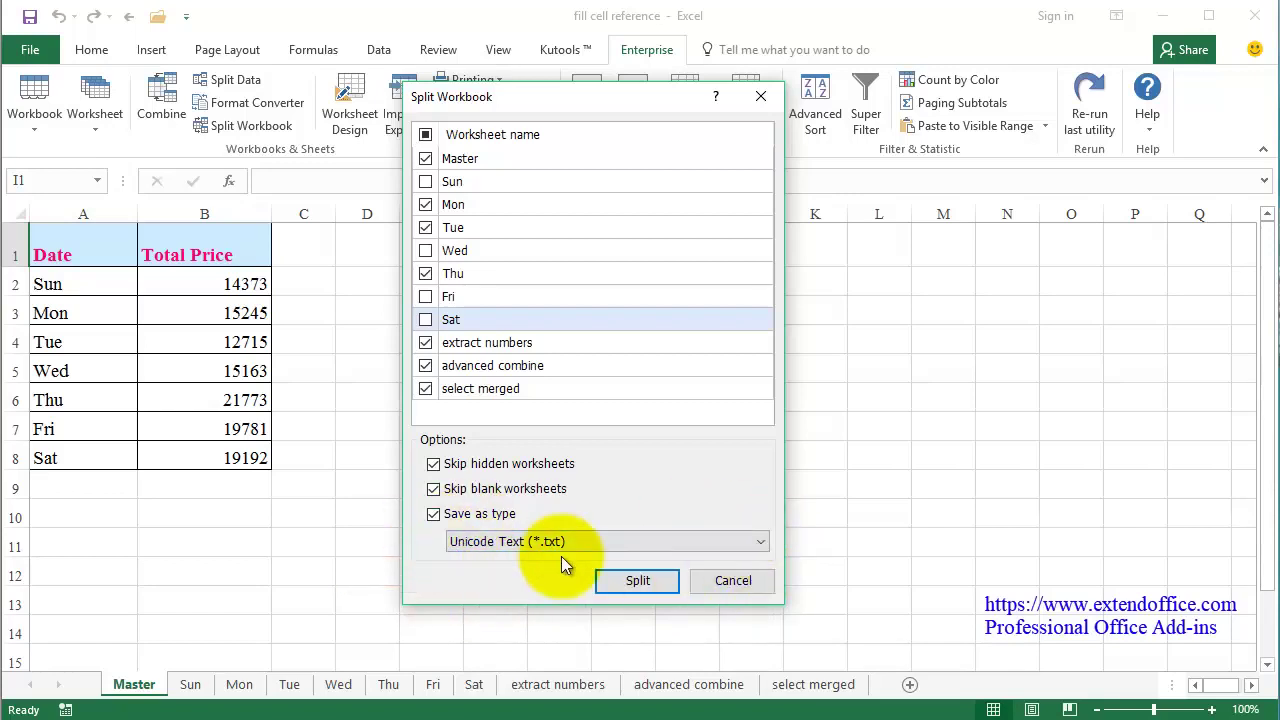
Run the split into the 'separate txt files' desktop folder, then minimize Excel.
left_click(637, 587)
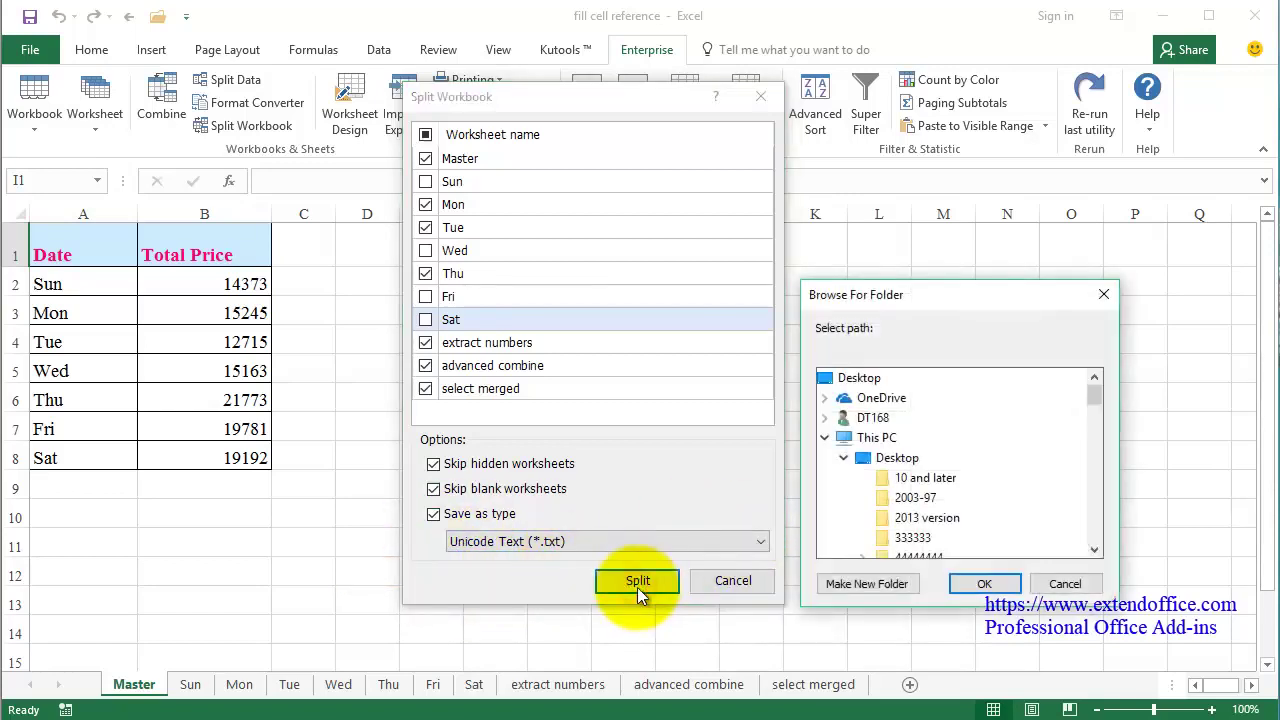
left_click_drag(954, 298, 978, 269)
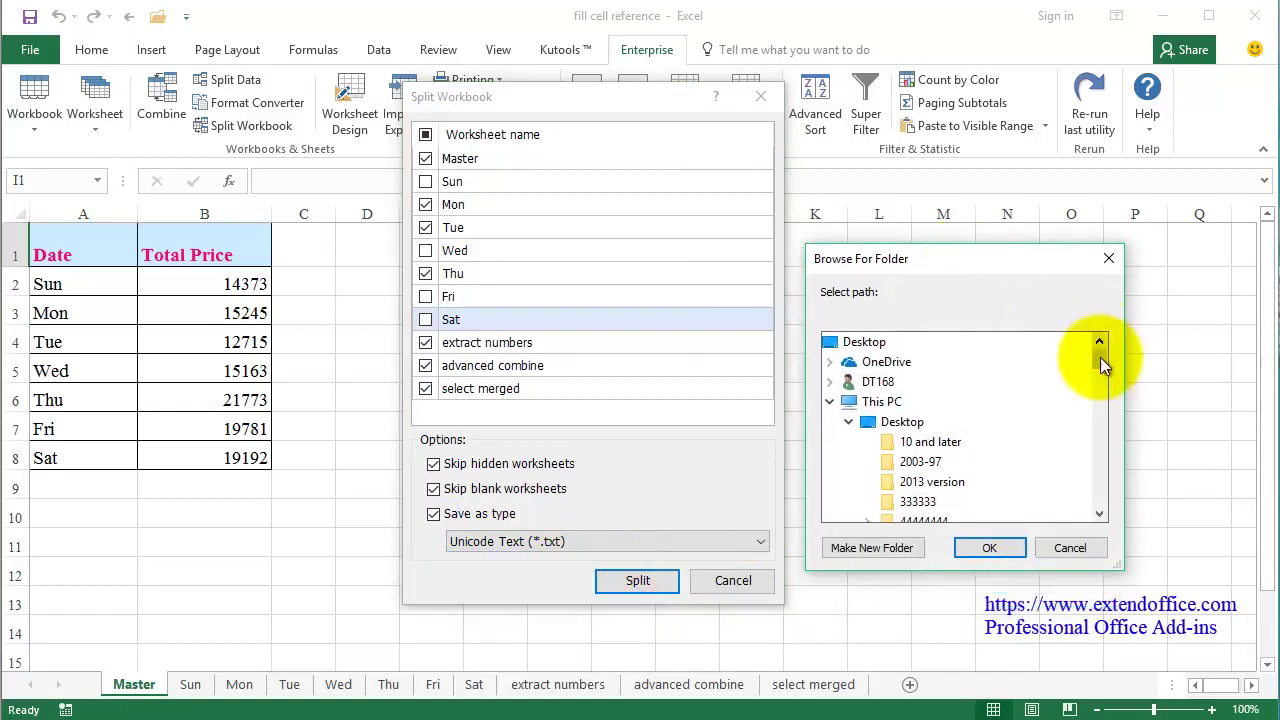
left_click_drag(1100, 357, 1099, 407)
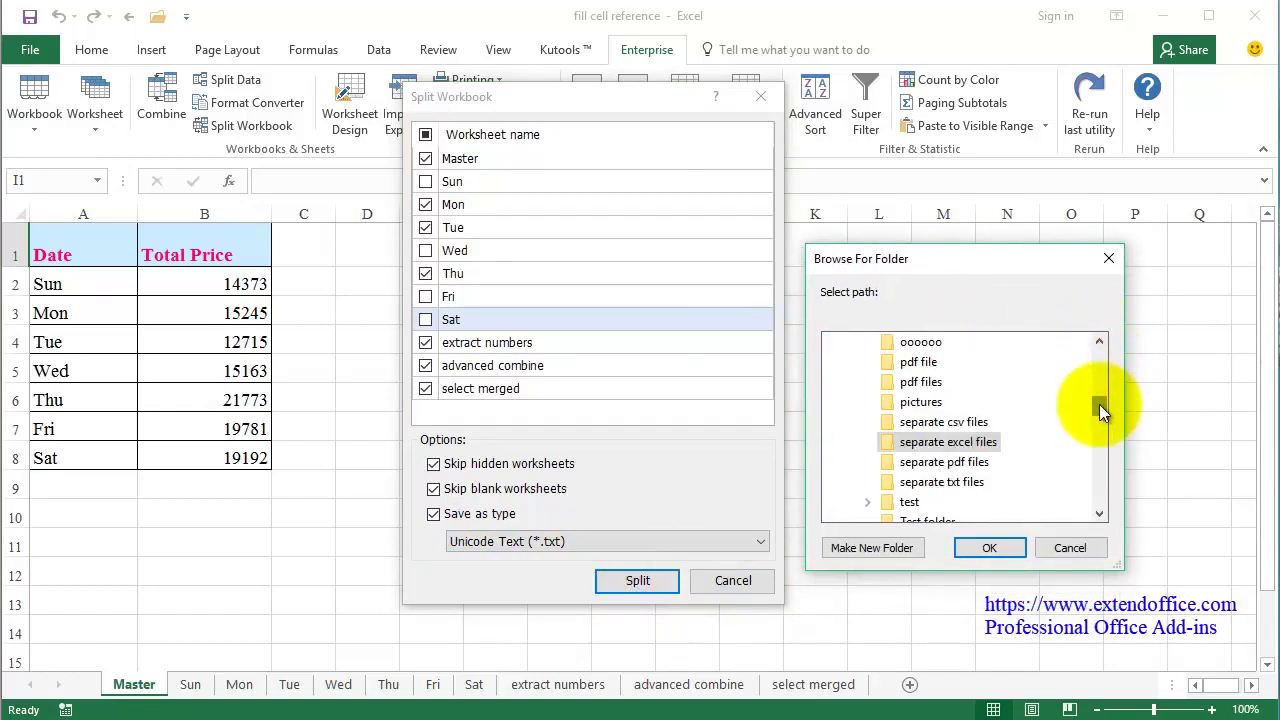
left_click(940, 487)
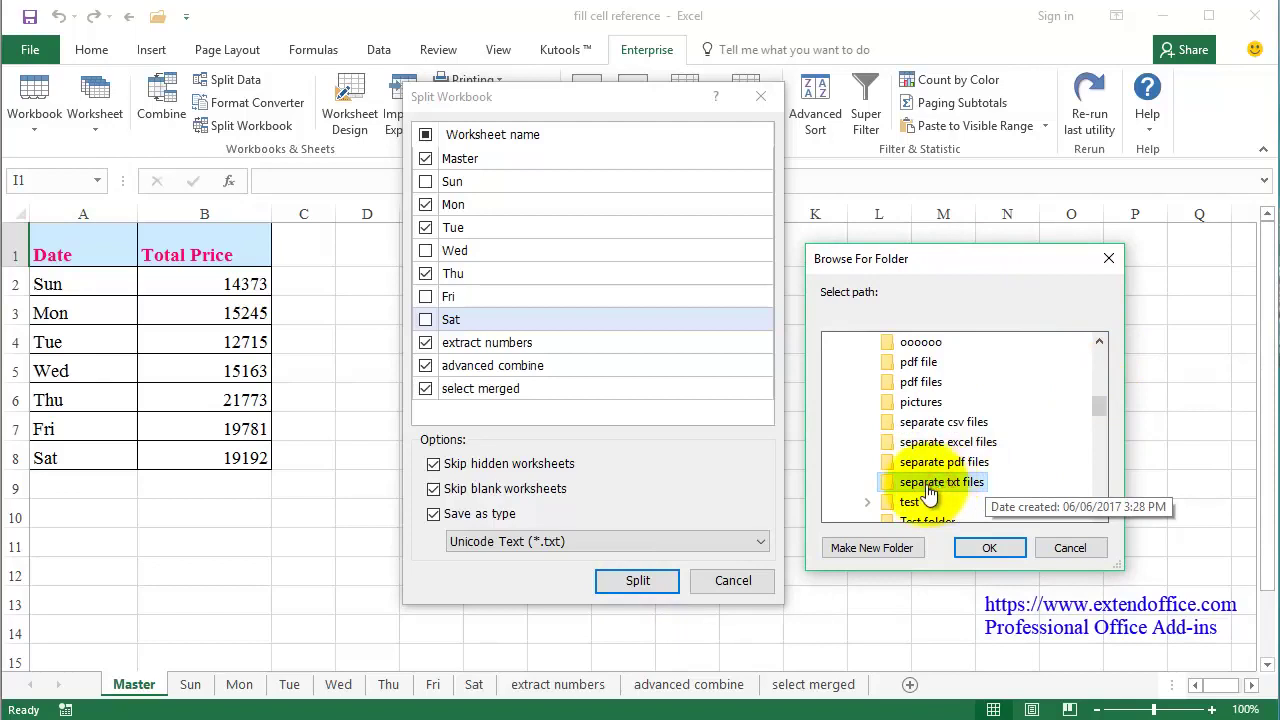
left_click(988, 550)
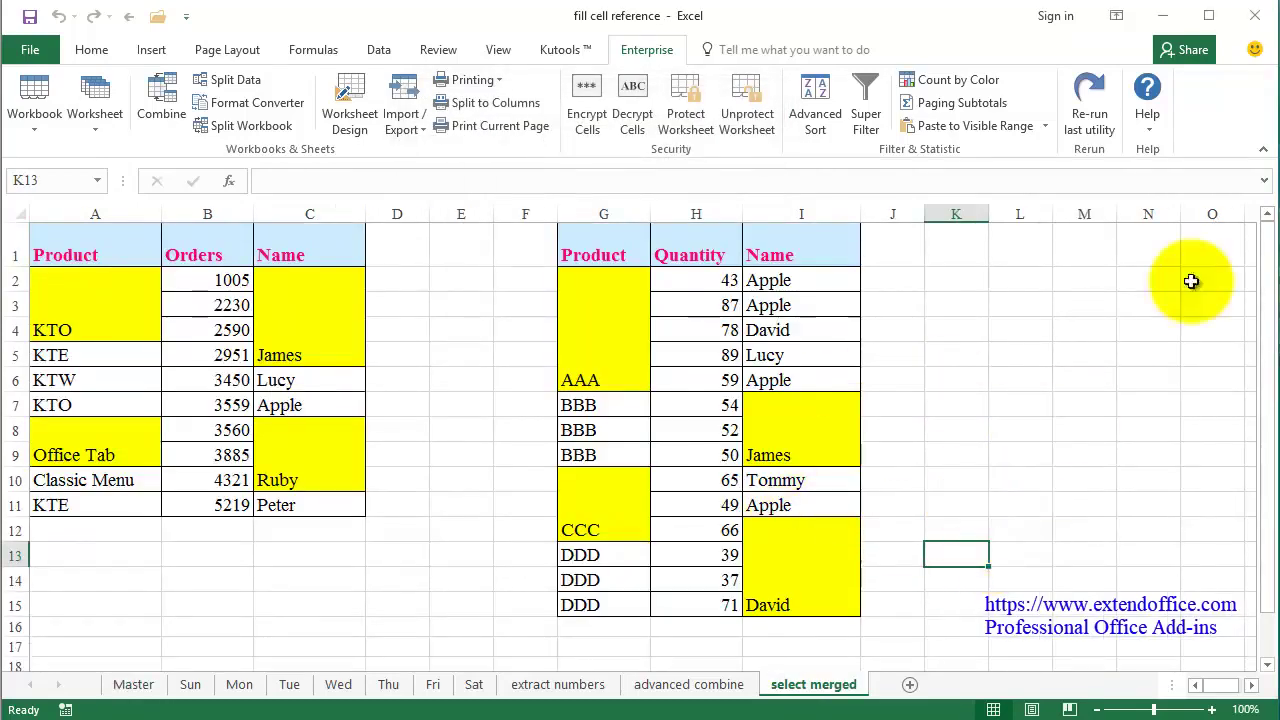
left_click(1162, 18)
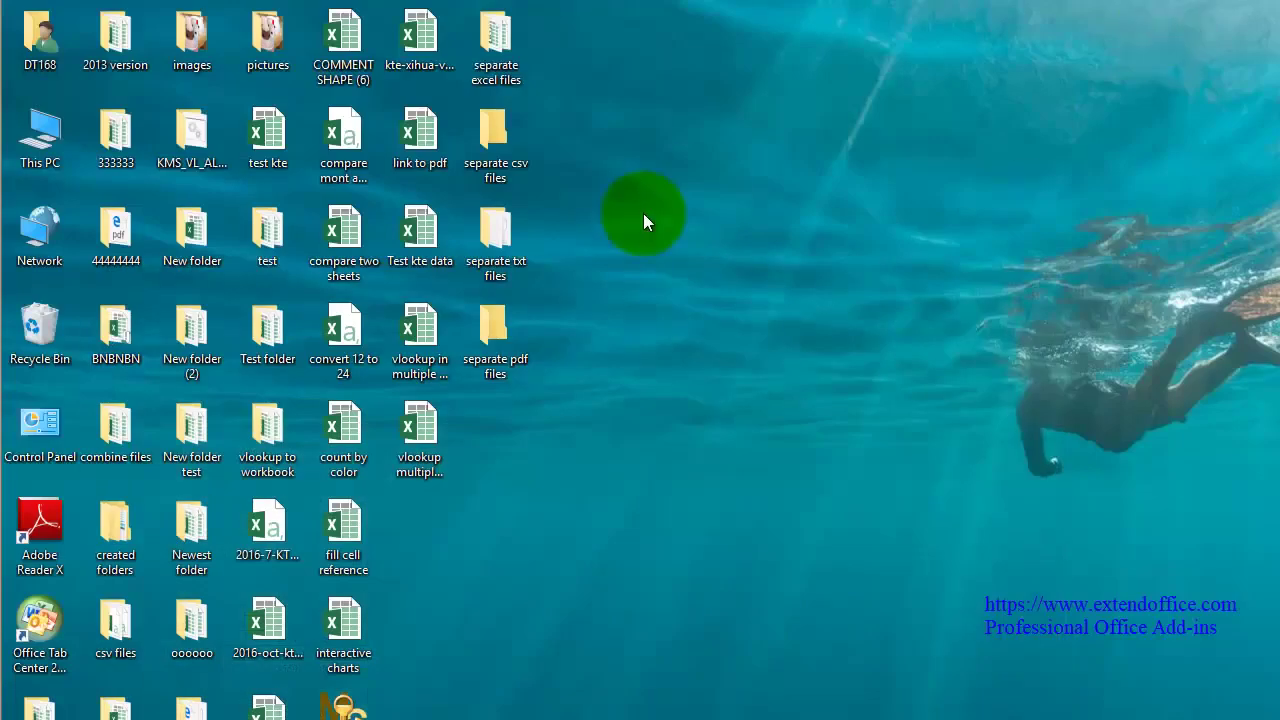
Open the 'separate txt files' desktop folder to check its seven text files.
double_click(502, 230)
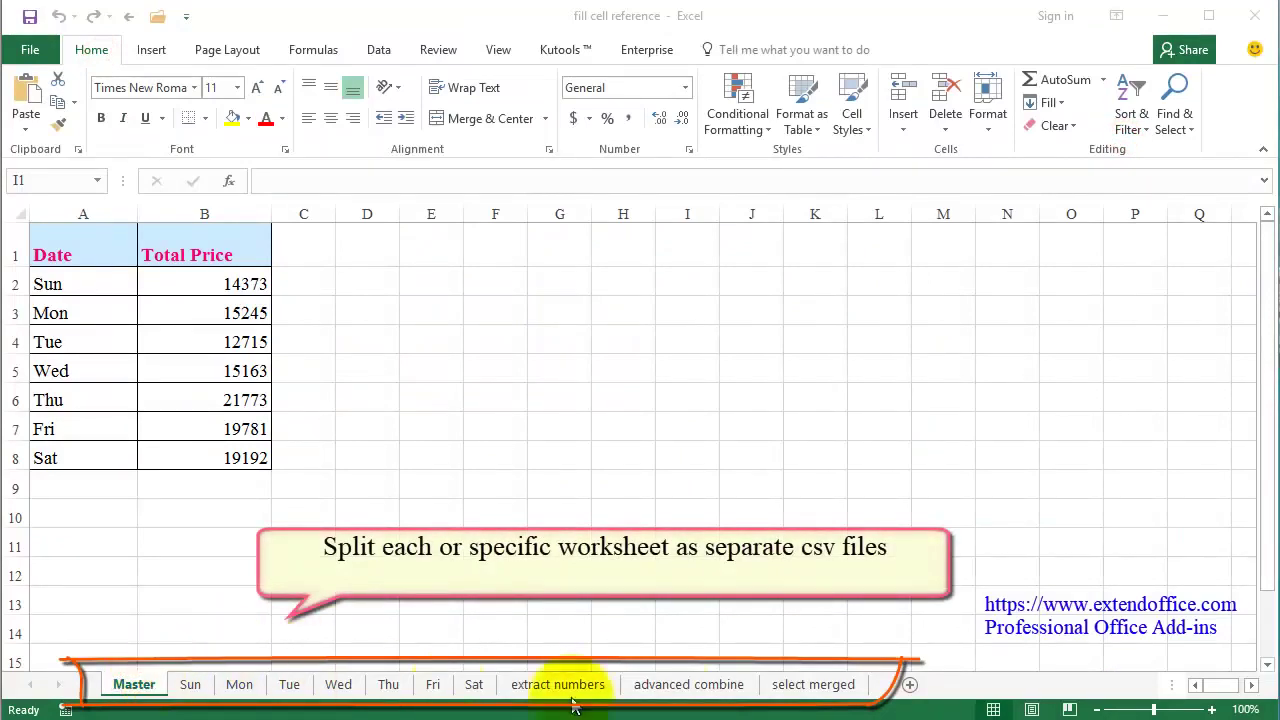
Reopen Split Workbook for all eleven sheets, set CSV (Macintosh) (*.csv), and start the split.
left_click(645, 52)
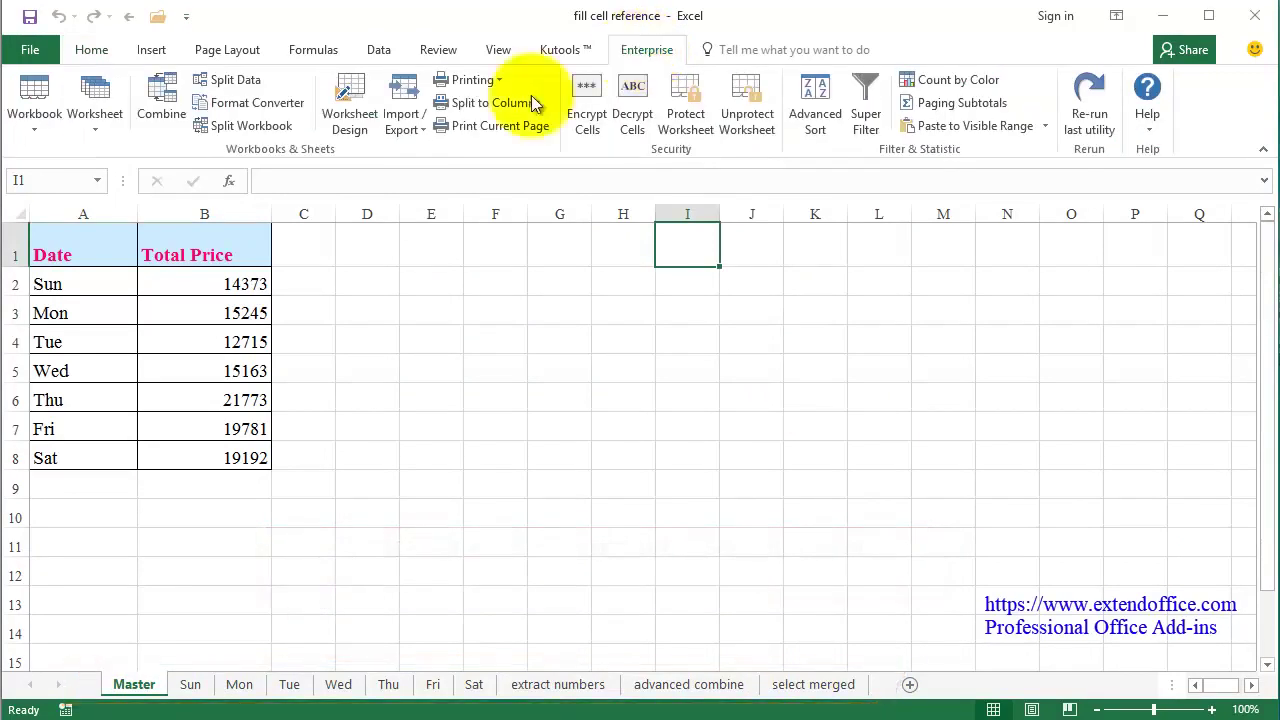
left_click(37, 132)
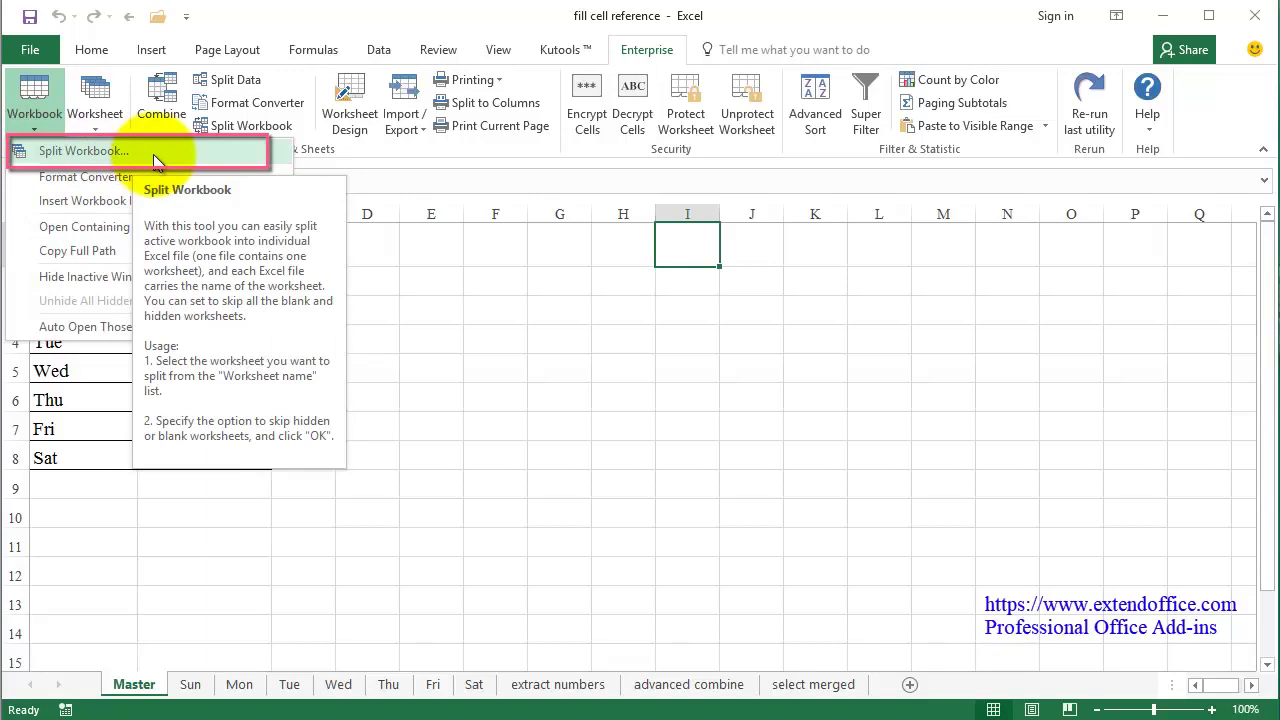
left_click(93, 155)
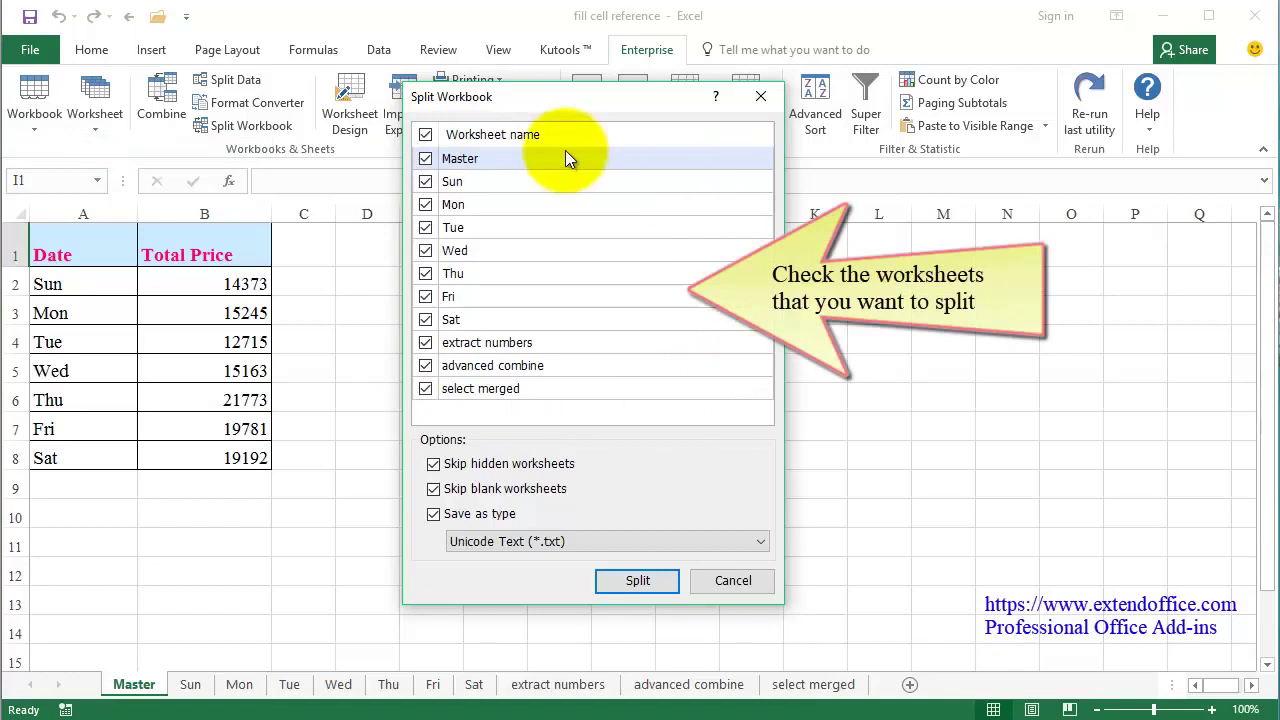
left_click(762, 541)
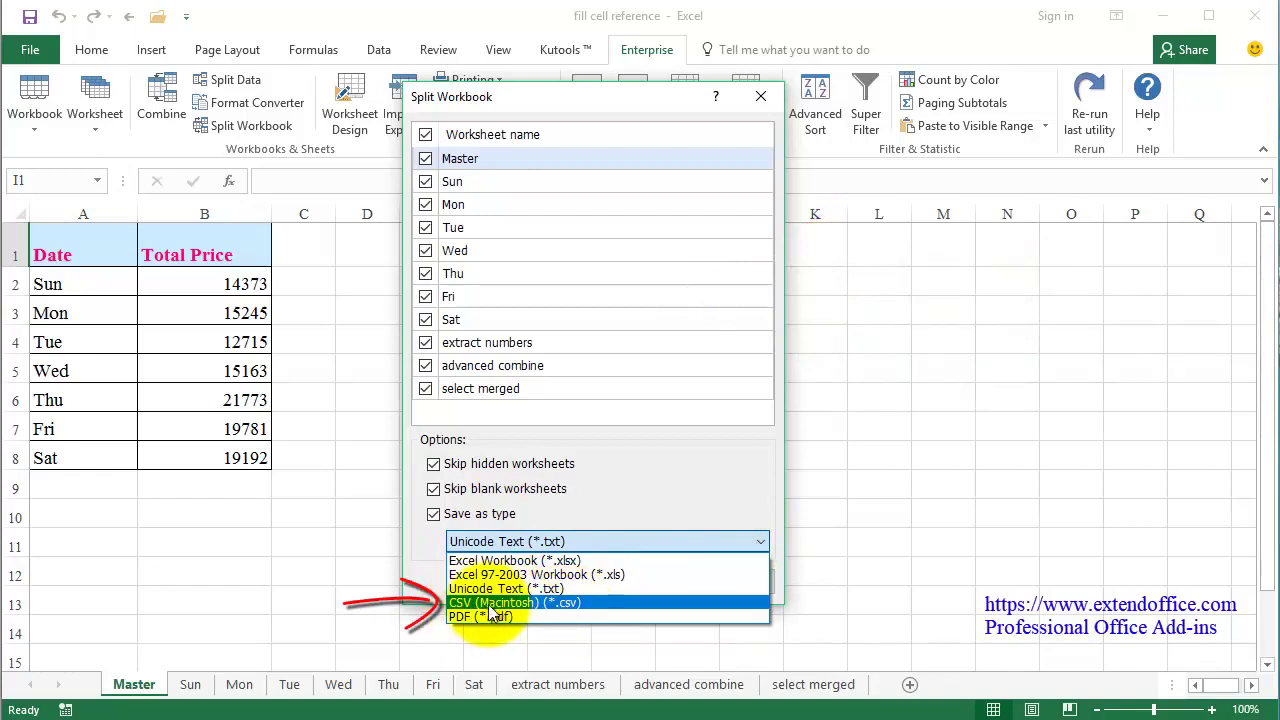
left_click(522, 603)
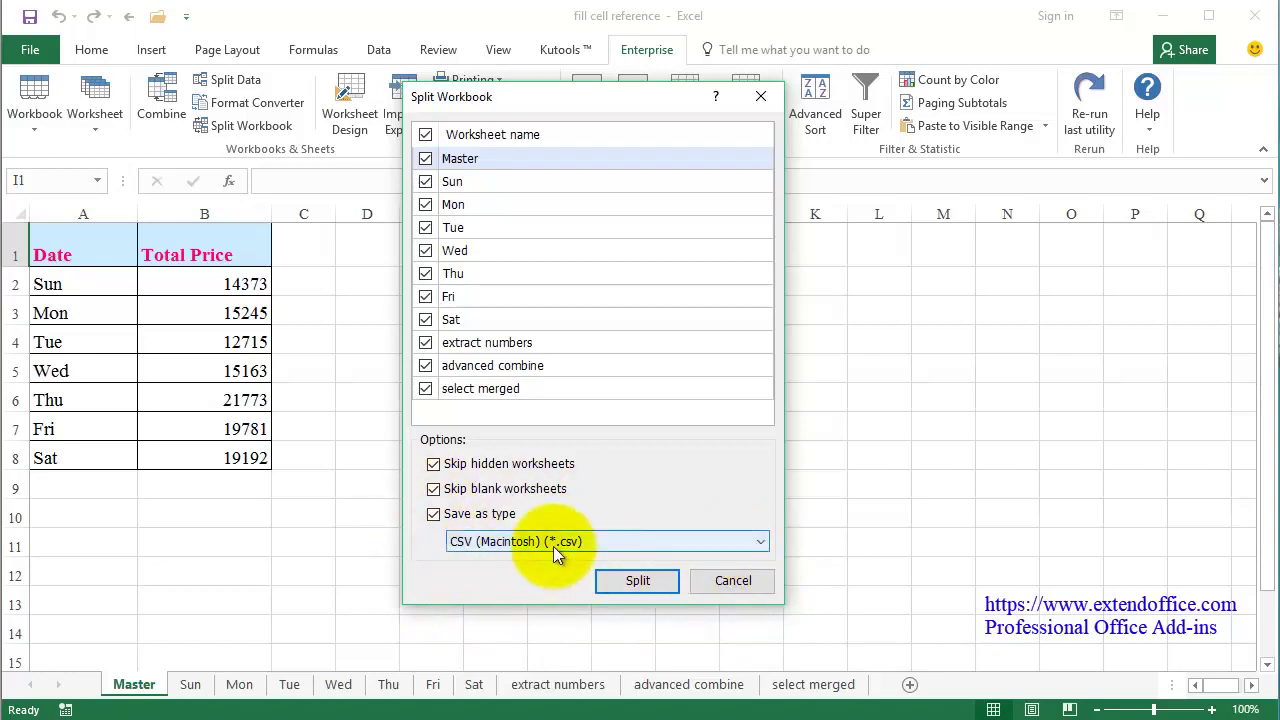
left_click(640, 588)
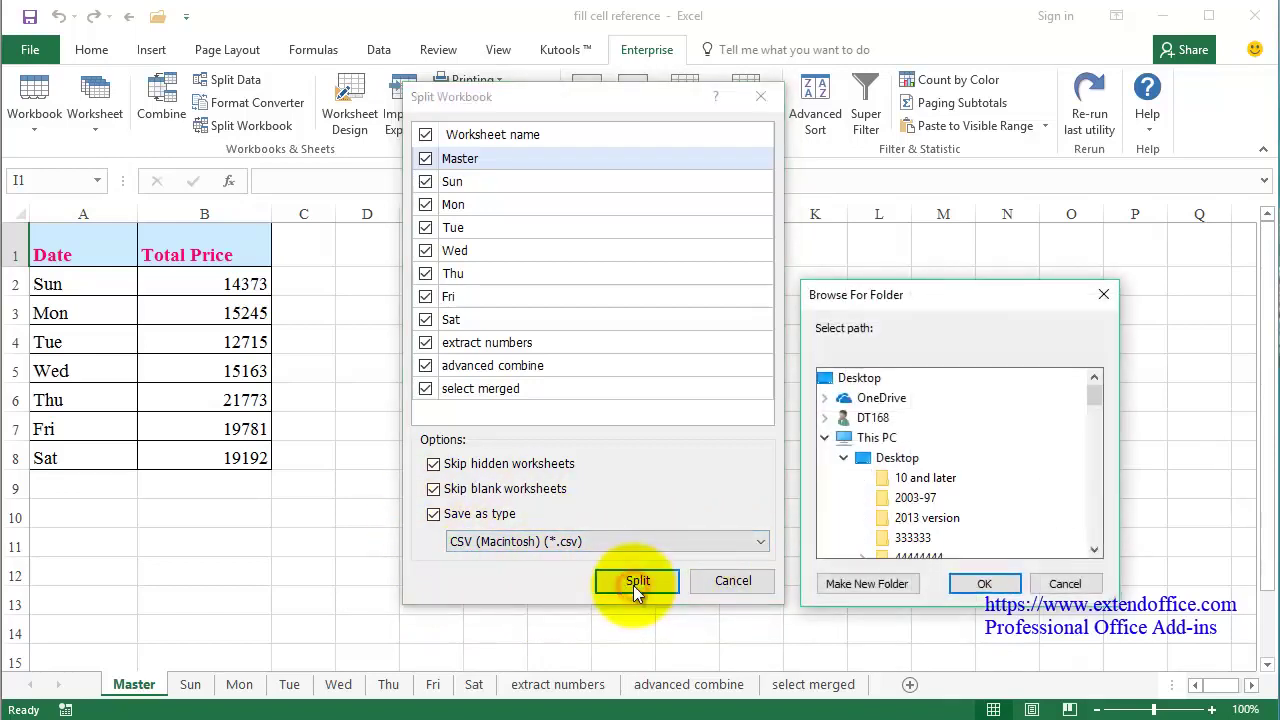
Choose the 'separate csv files' desktop folder as destination and run the split.
left_click_drag(1102, 391, 1091, 446)
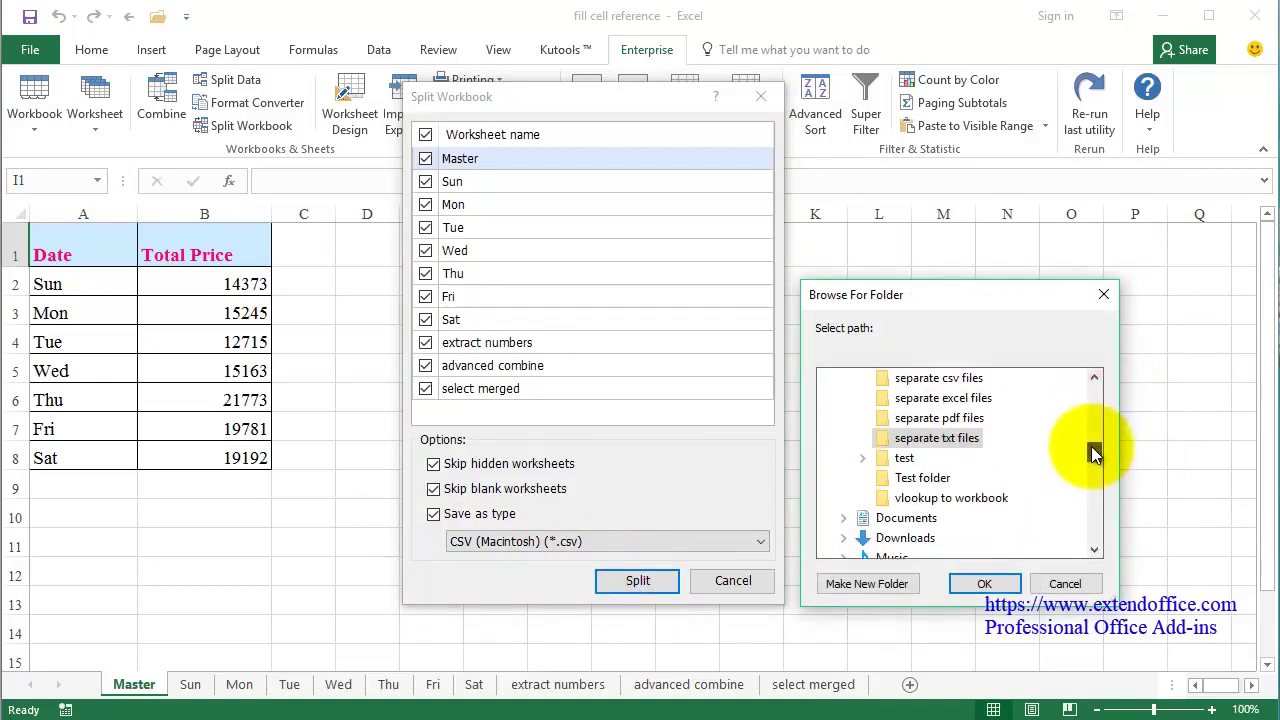
left_click(936, 380)
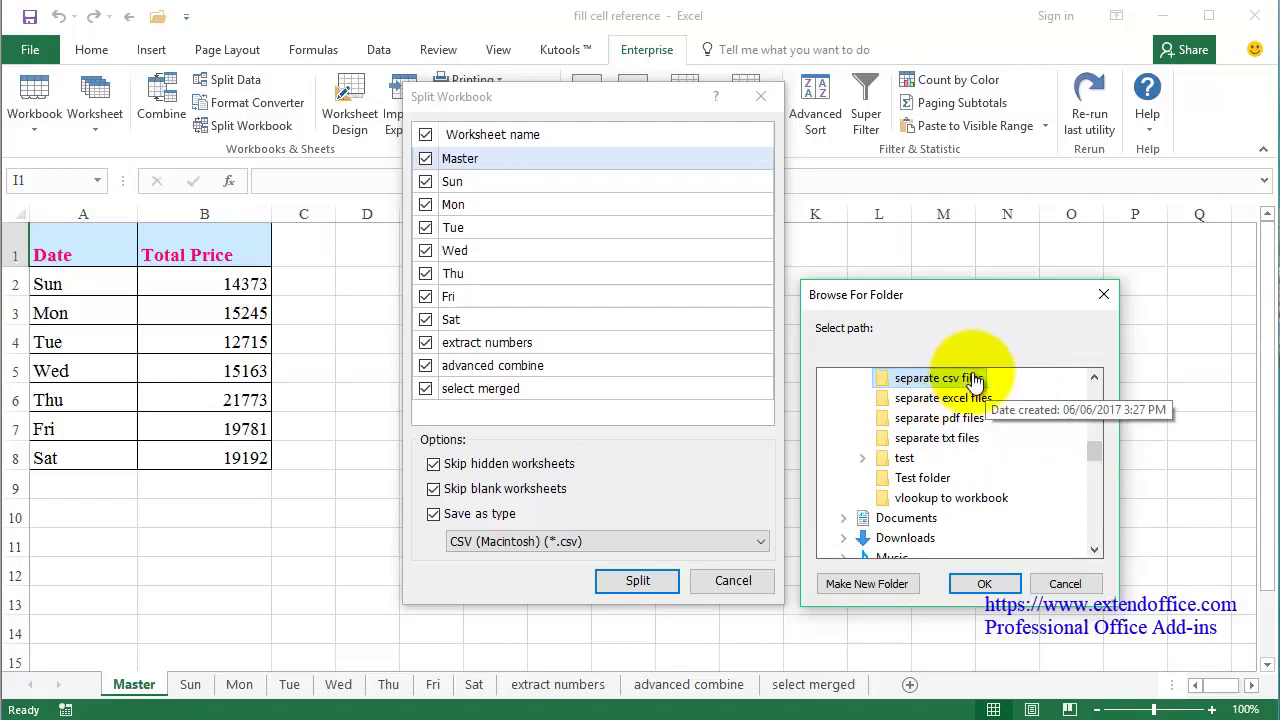
left_click(984, 583)
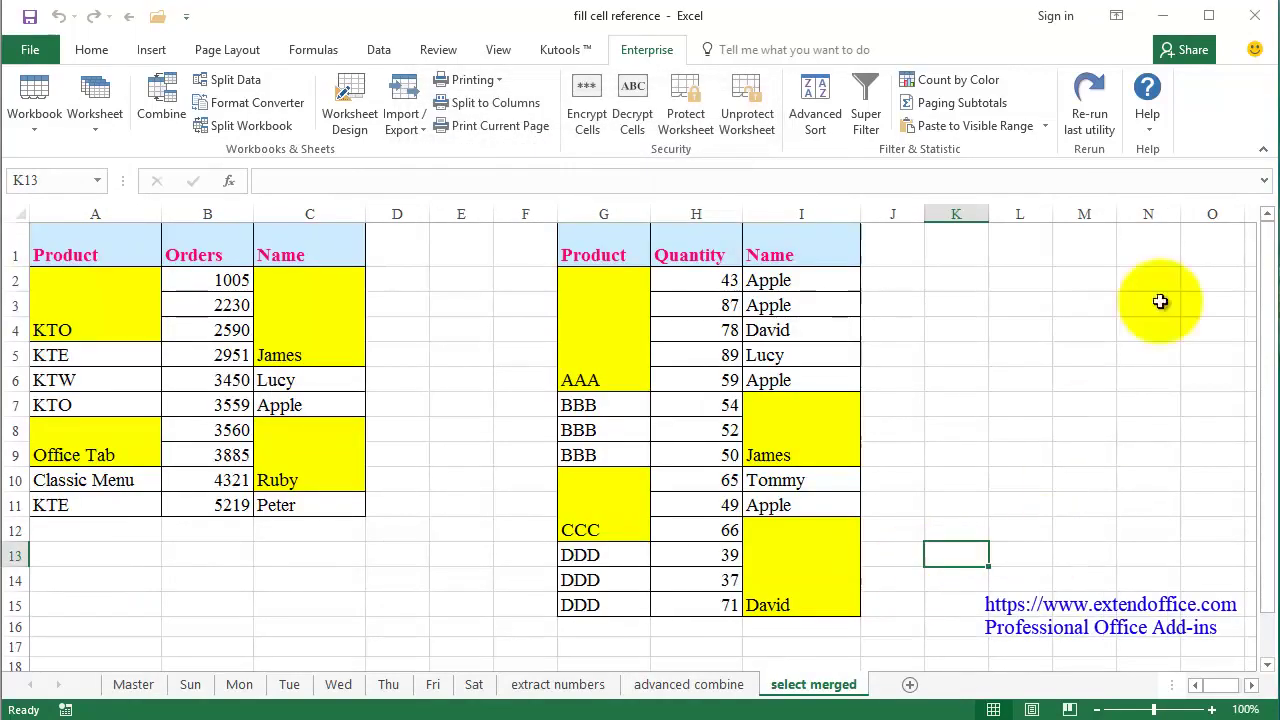
Minimize Excel and open the desktop 'separate csv files' folder to confirm its 11 CSV files.
left_click(1163, 15)
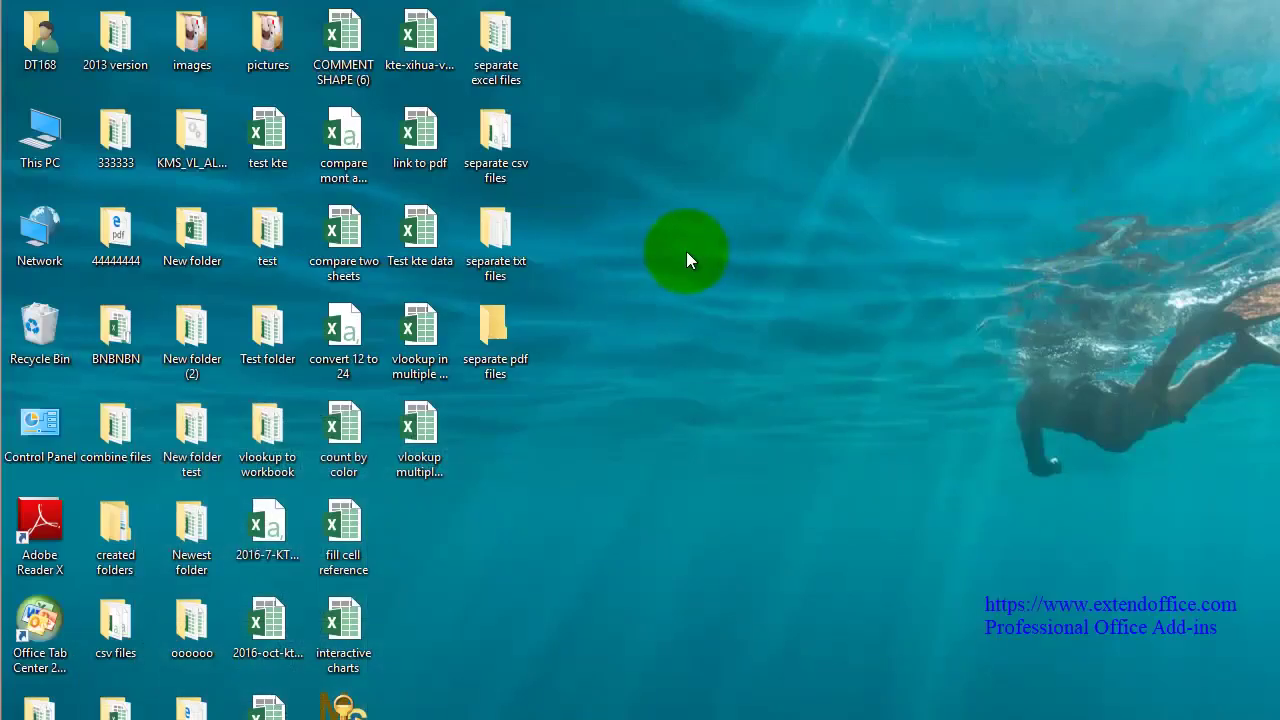
double_click(494, 148)
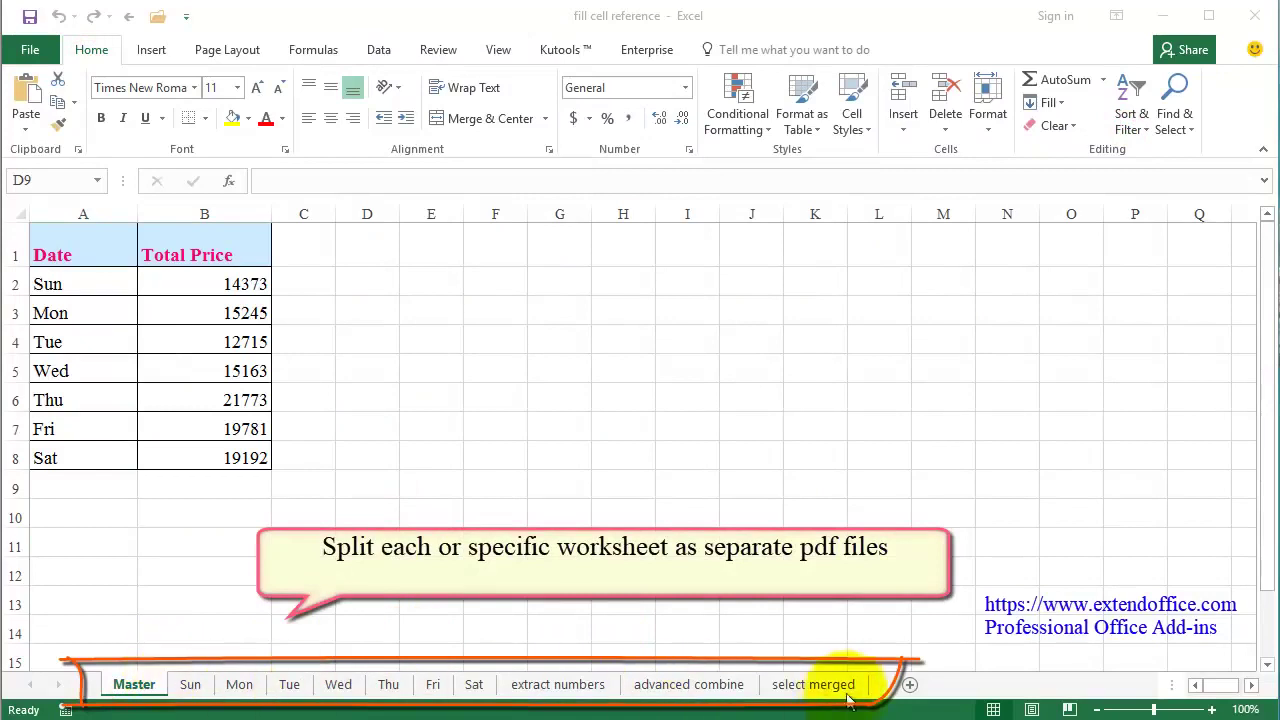
In Kutools Split Workbook, uncheck the Master, Wed, Fri, extract numbers and advanced combine sheets.
left_click(643, 50)
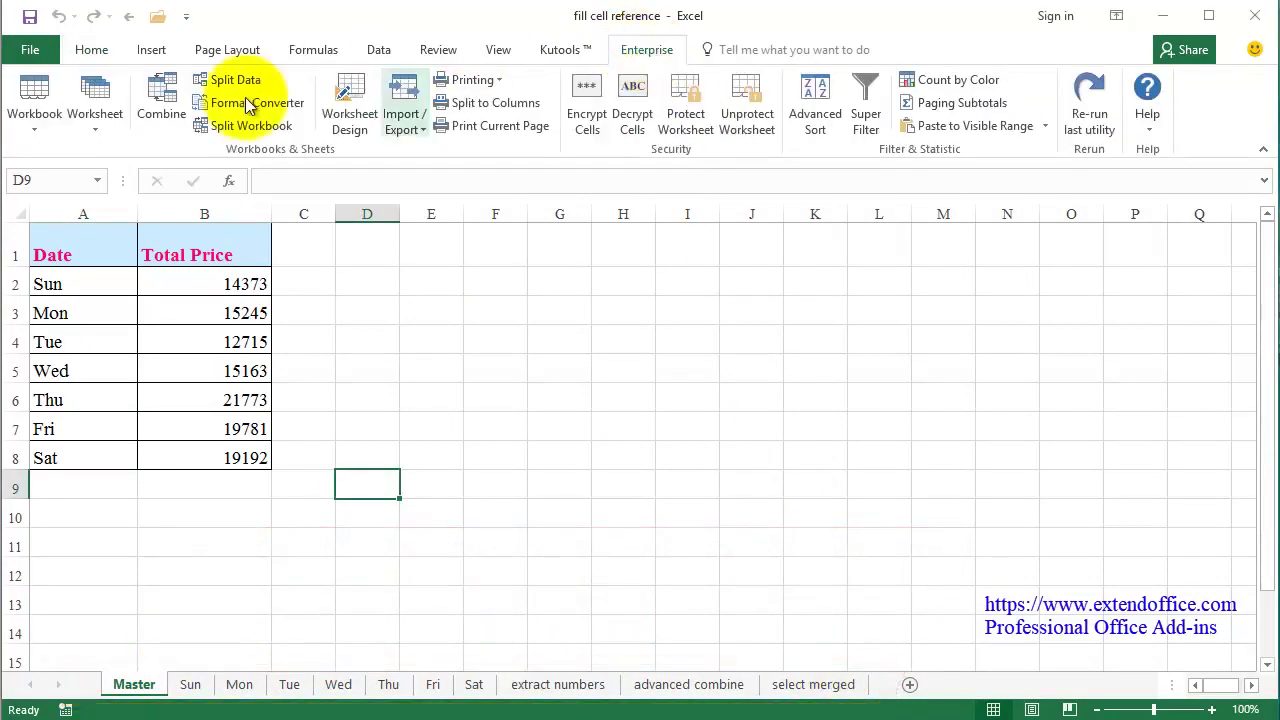
left_click(41, 125)
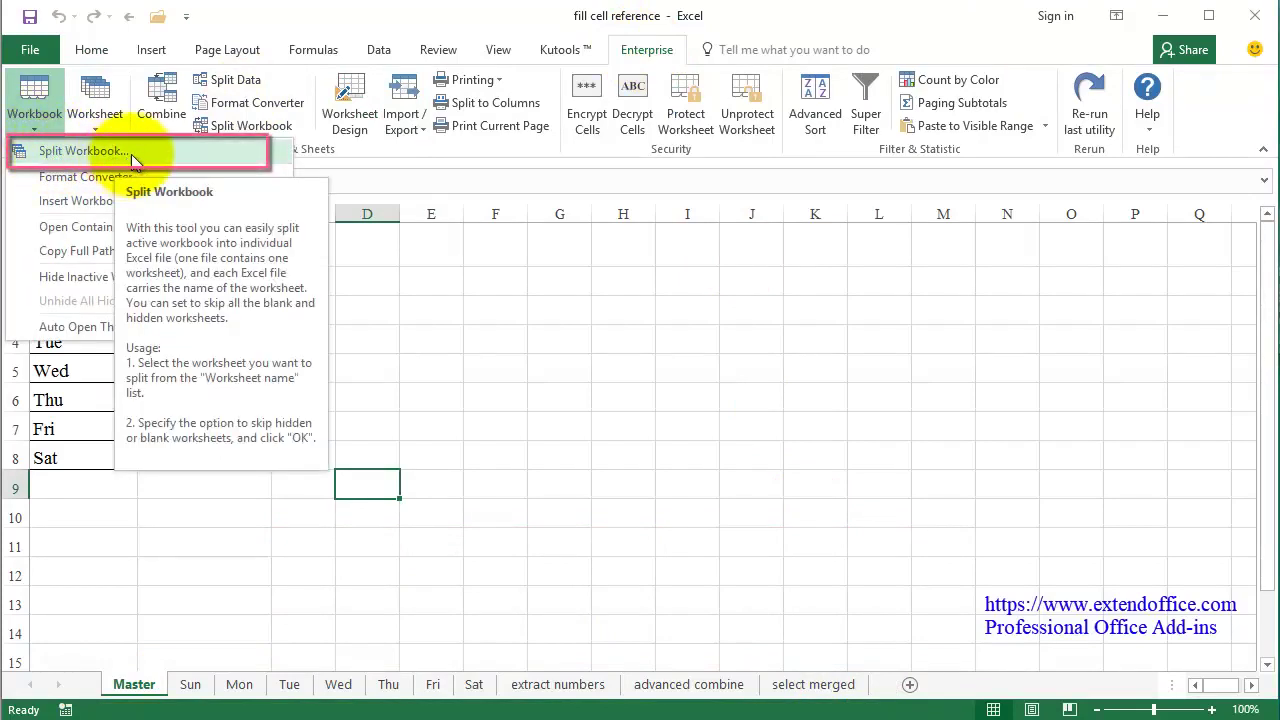
left_click(59, 149)
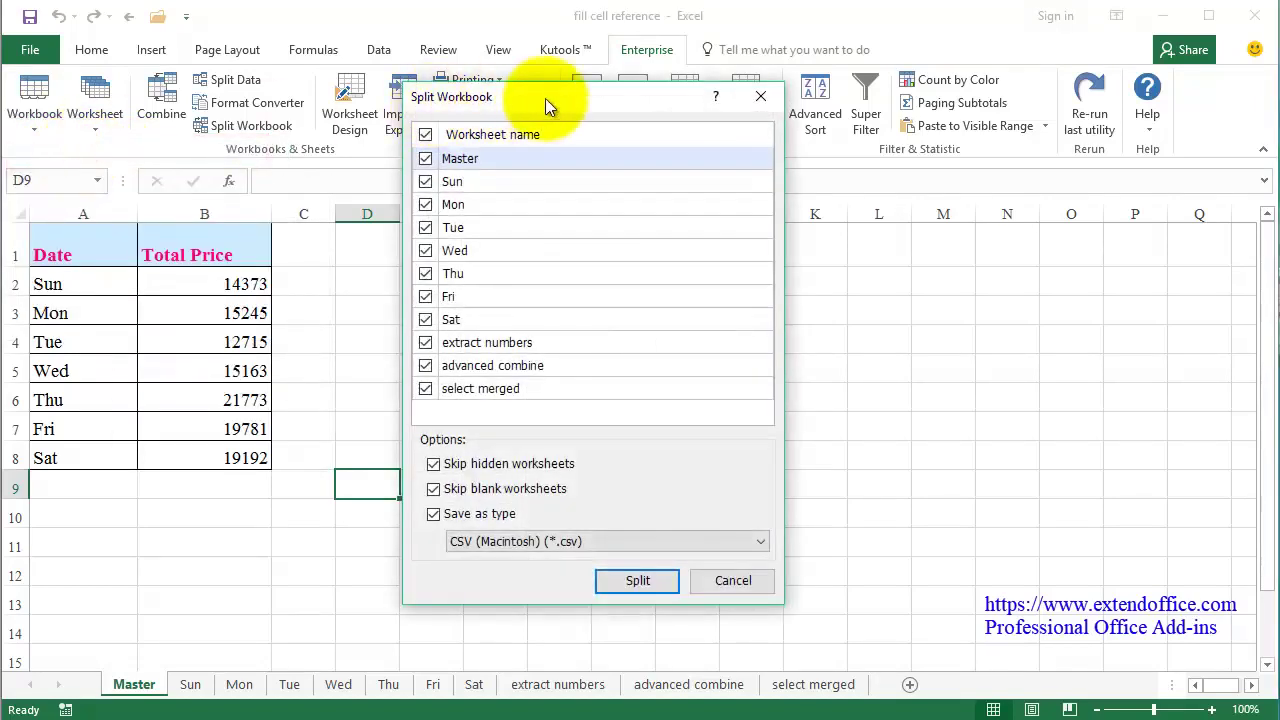
left_click_drag(545, 98, 602, 97)
left_click(482, 157)
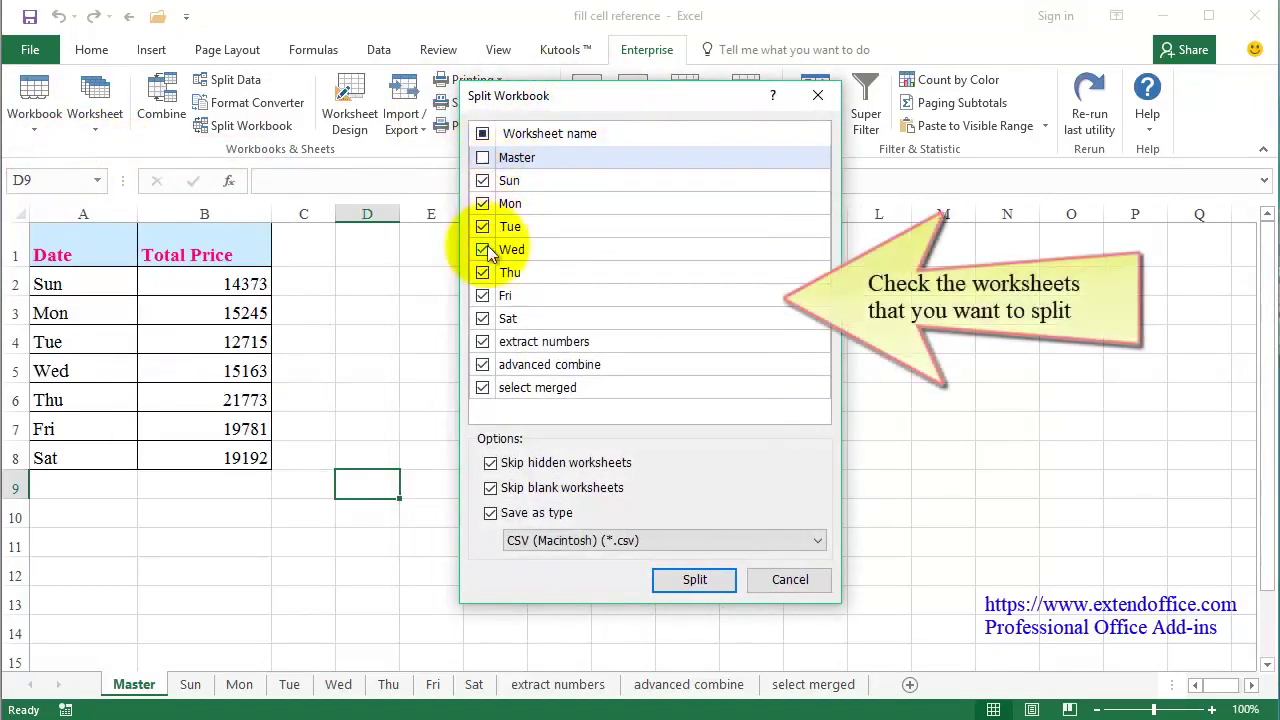
left_click(482, 249)
left_click(482, 295)
left_click(482, 341)
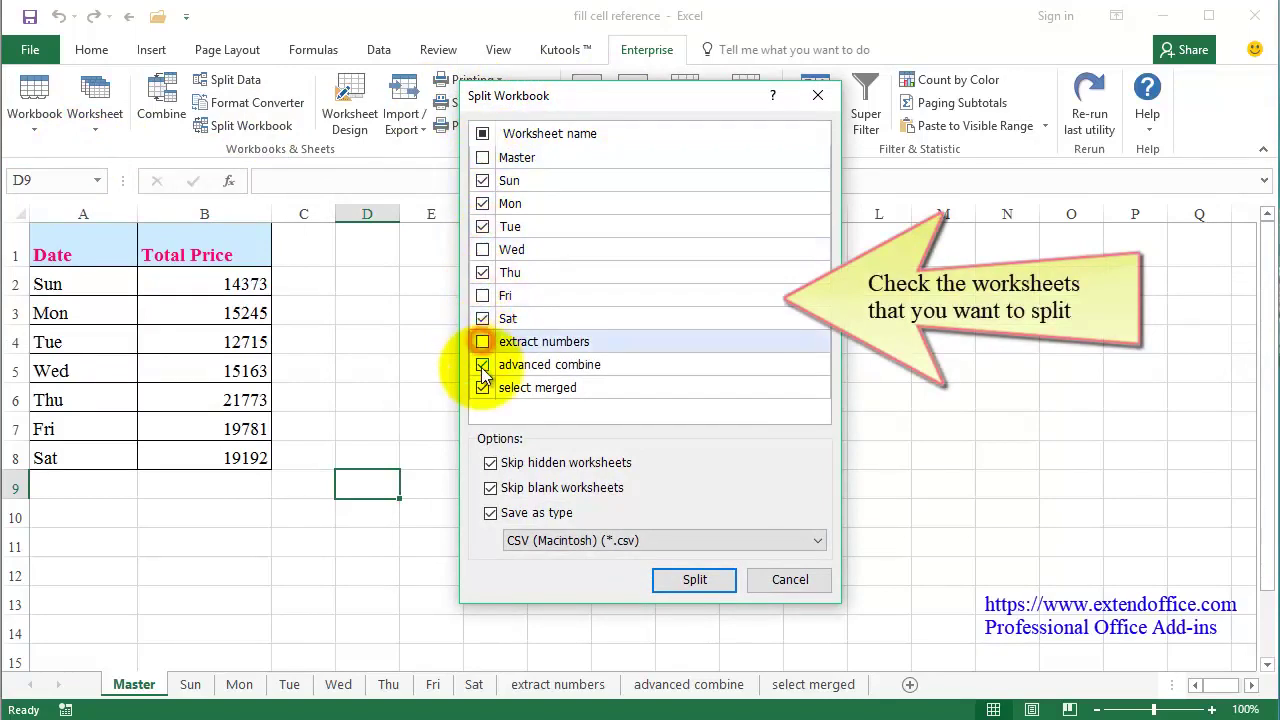
left_click(483, 366)
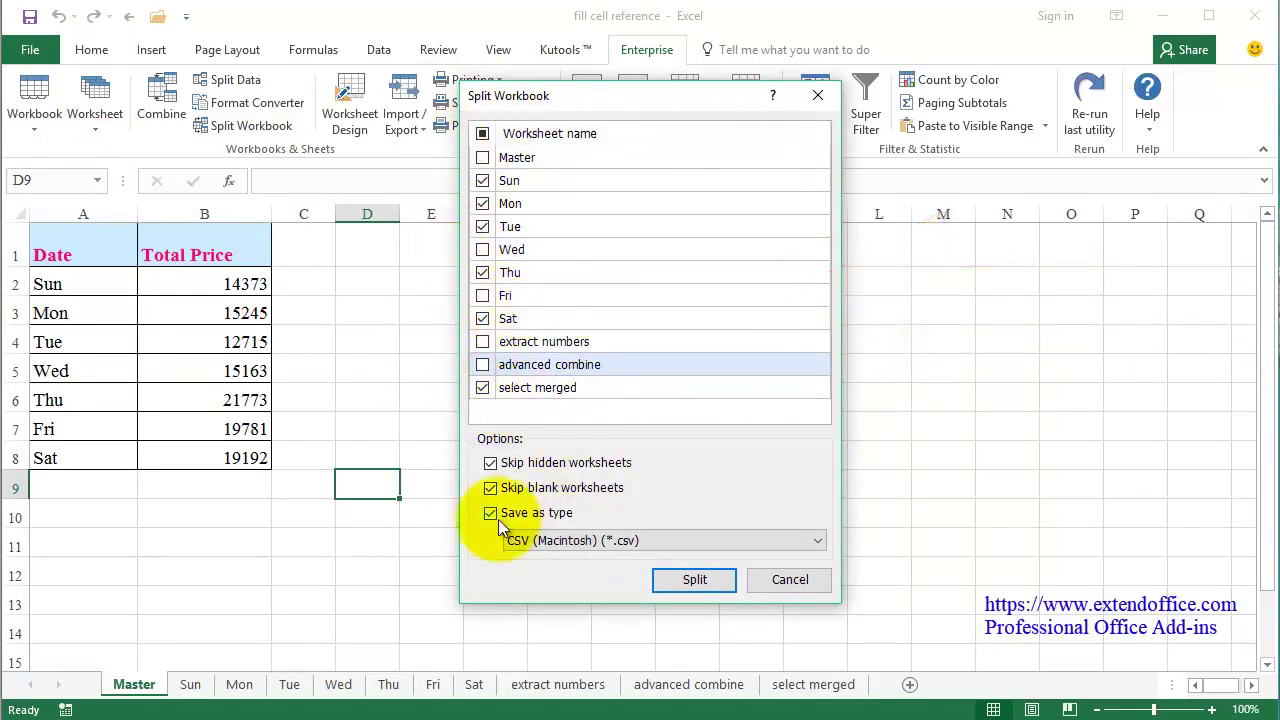
Set the save type to PDF (*.pdf) and start the split.
left_click(817, 539)
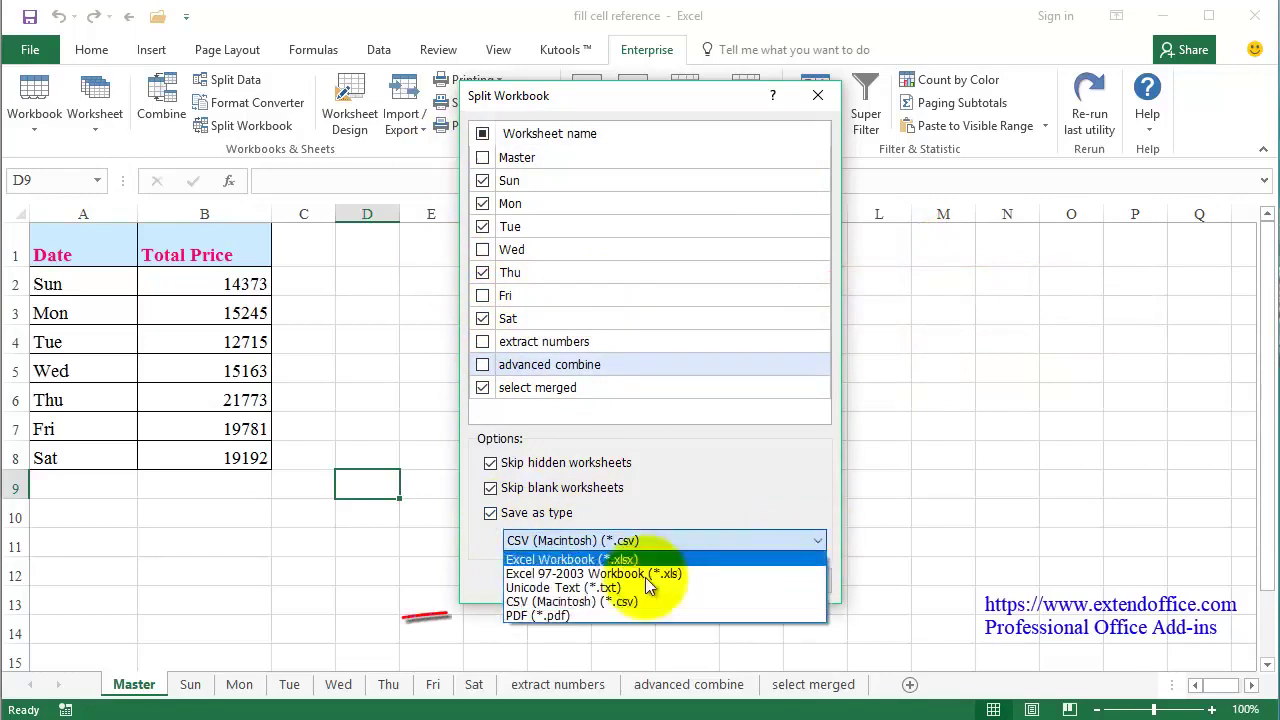
left_click(533, 613)
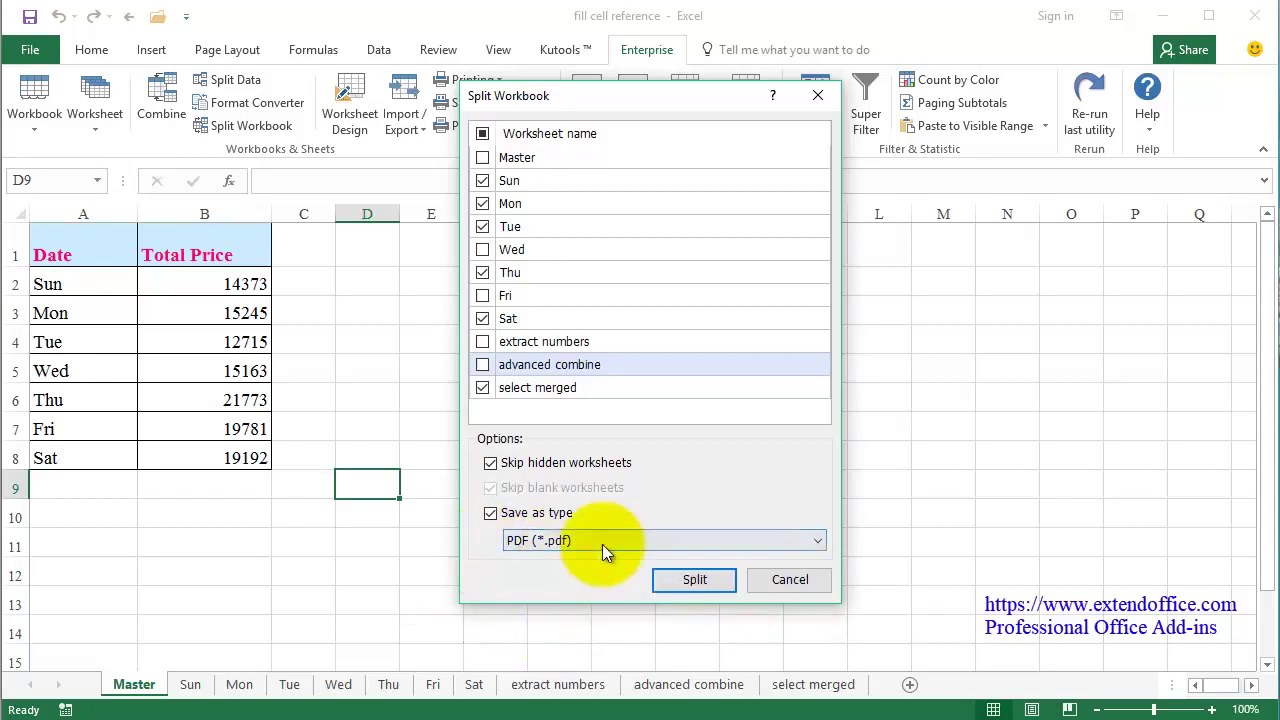
left_click(698, 580)
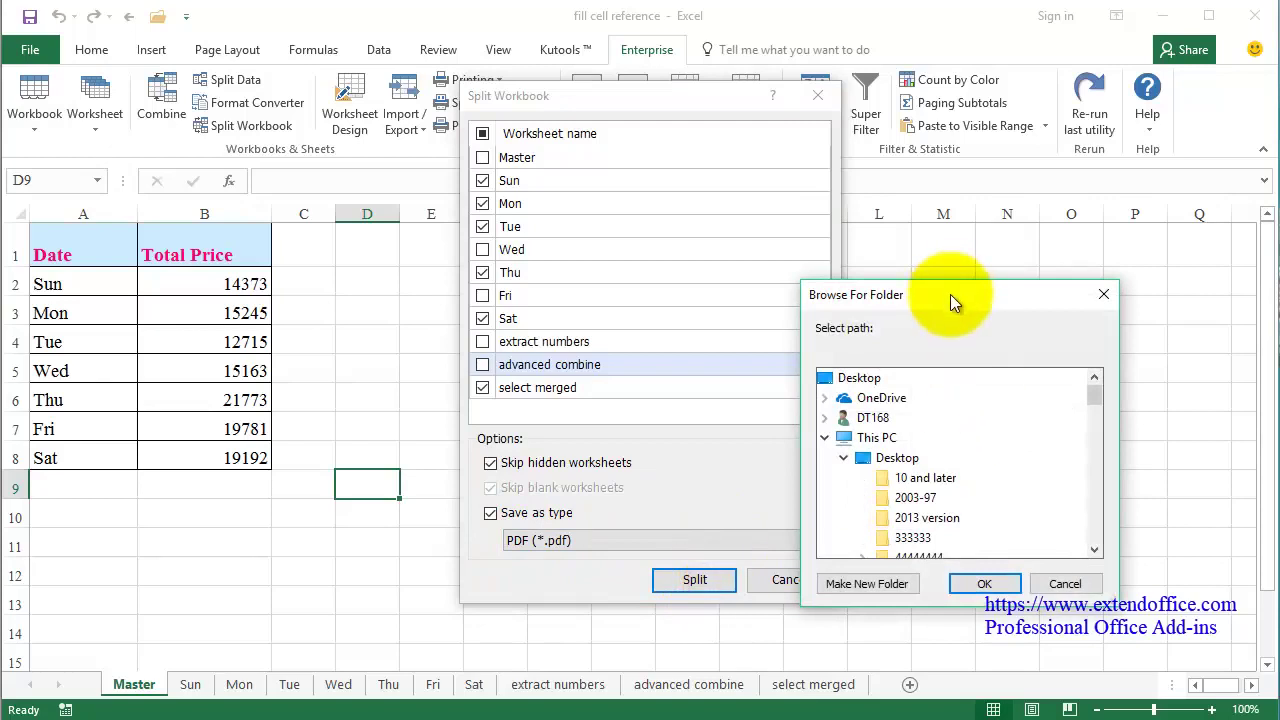
Choose the 'separate pdf files' folder as the destination and confirm to create the PDFs.
left_click_drag(950, 294, 1000, 253)
mouse_move(1145, 355)
left_mouse_down()
mouse_move(1139, 416)
mouse_move(1139, 404)
left_mouse_up()
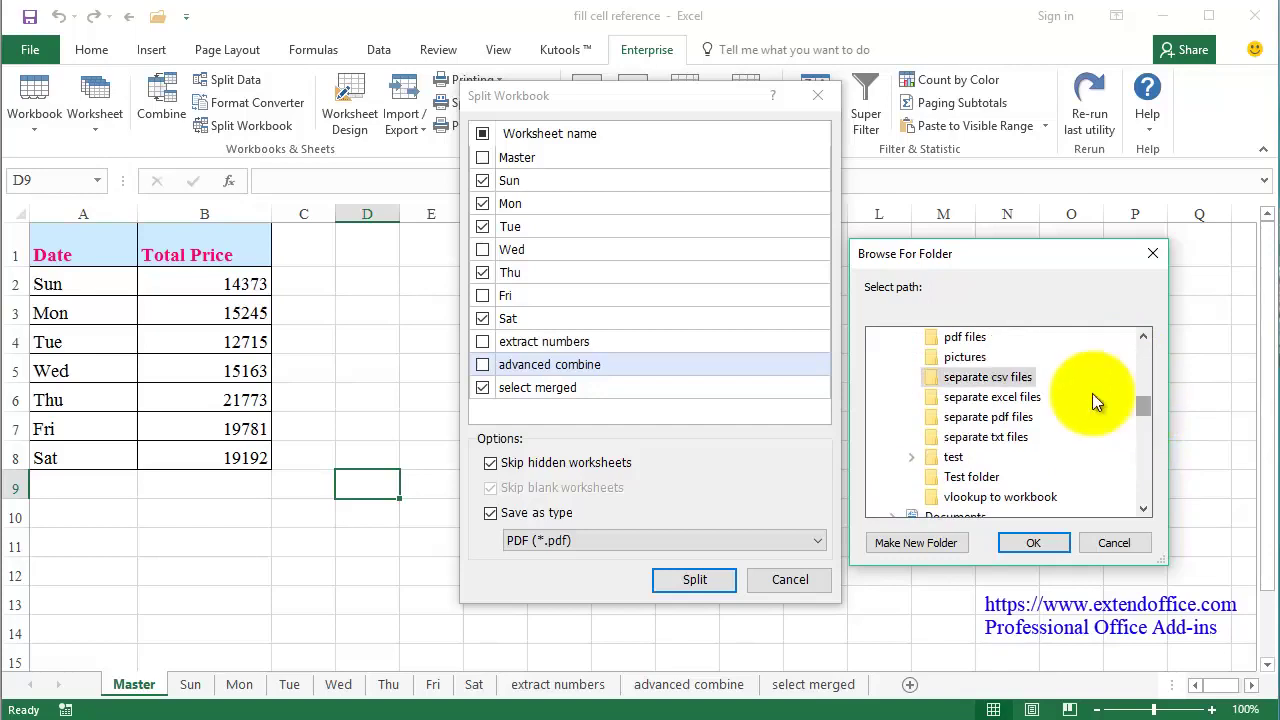
left_click(987, 418)
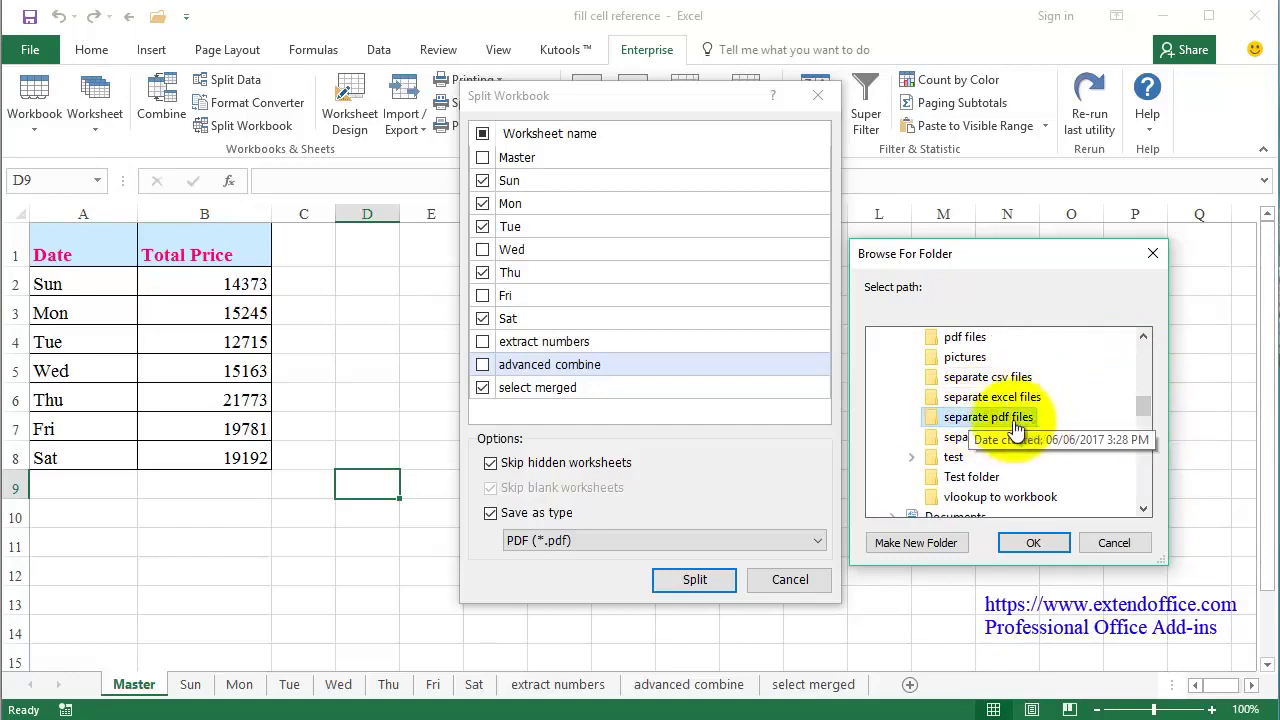
left_click(1031, 543)
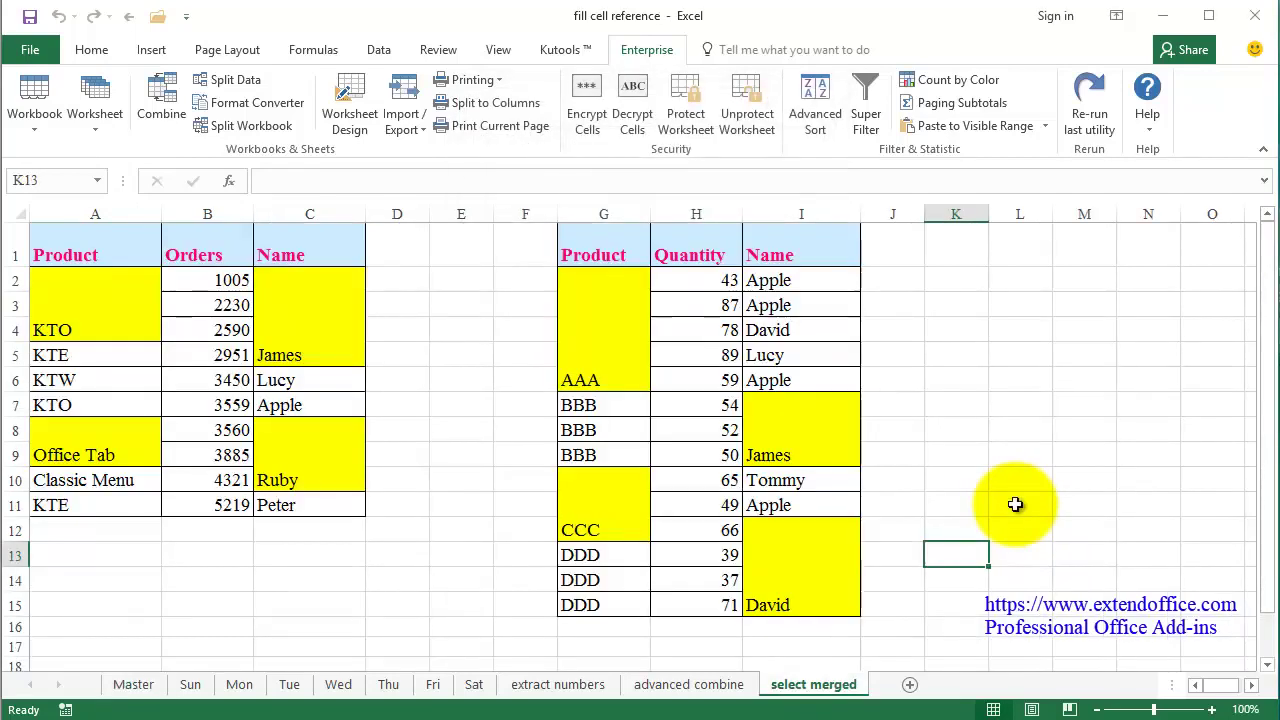
Minimize Excel and open the desktop 'separate pdf files' folder showing the six PDFs.
left_click(1162, 16)
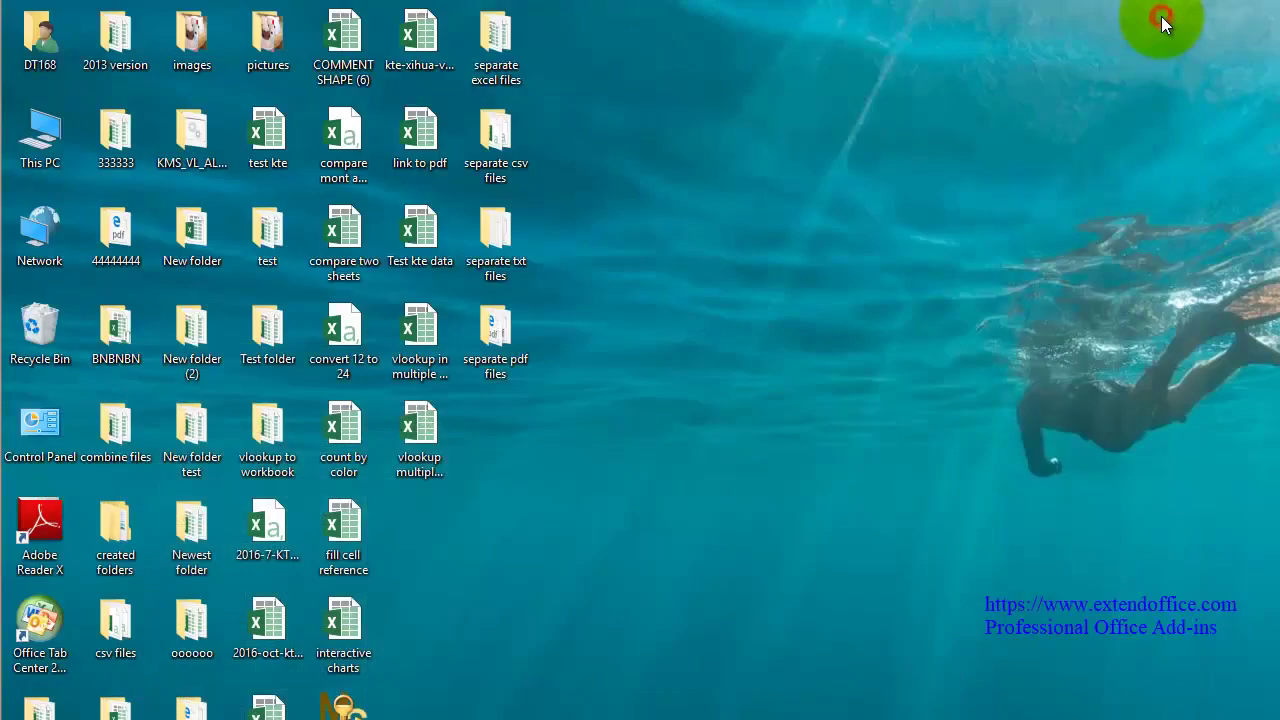
left_click(488, 348)
double_click(497, 339)
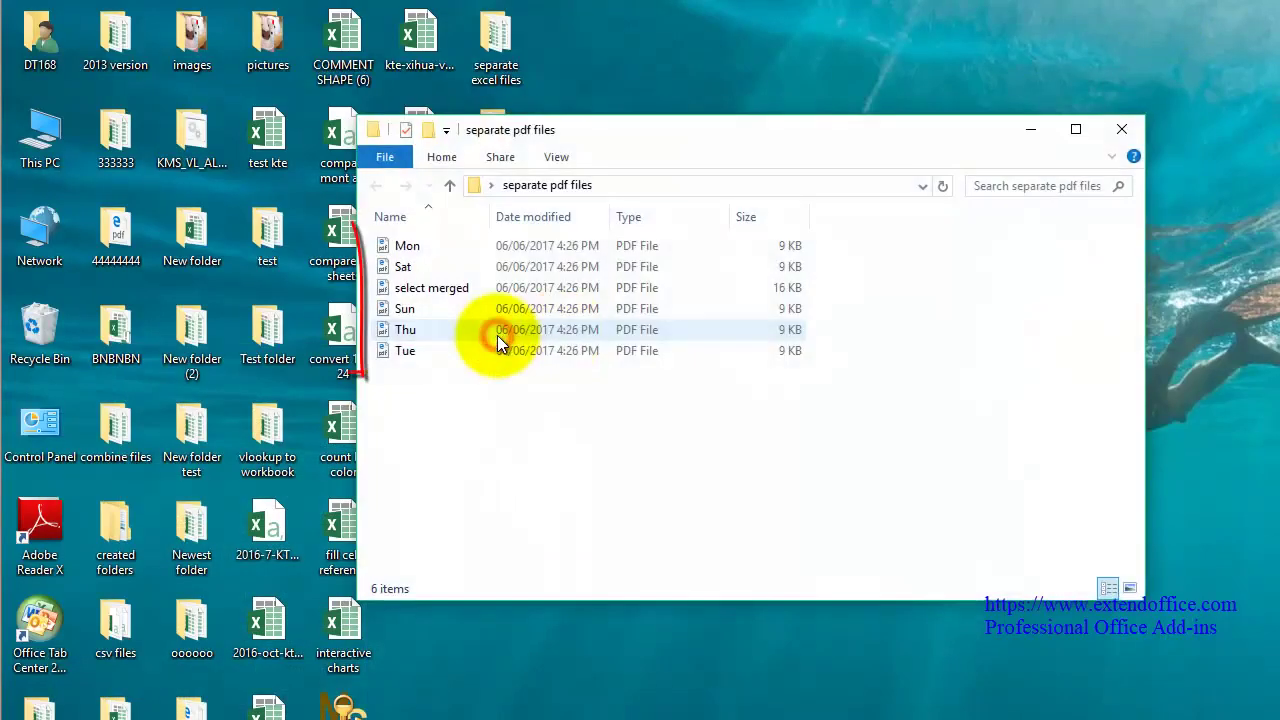